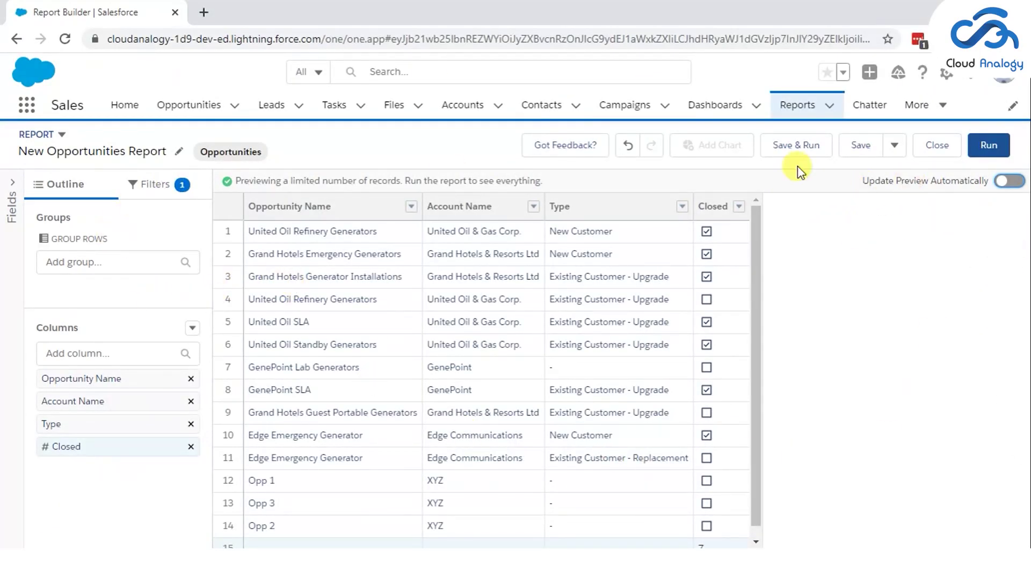
- Add Last Modified By, Lead Source and Last Stage Change Date columns, then refresh the preview
left_click_drag(866, 178, 990, 189)
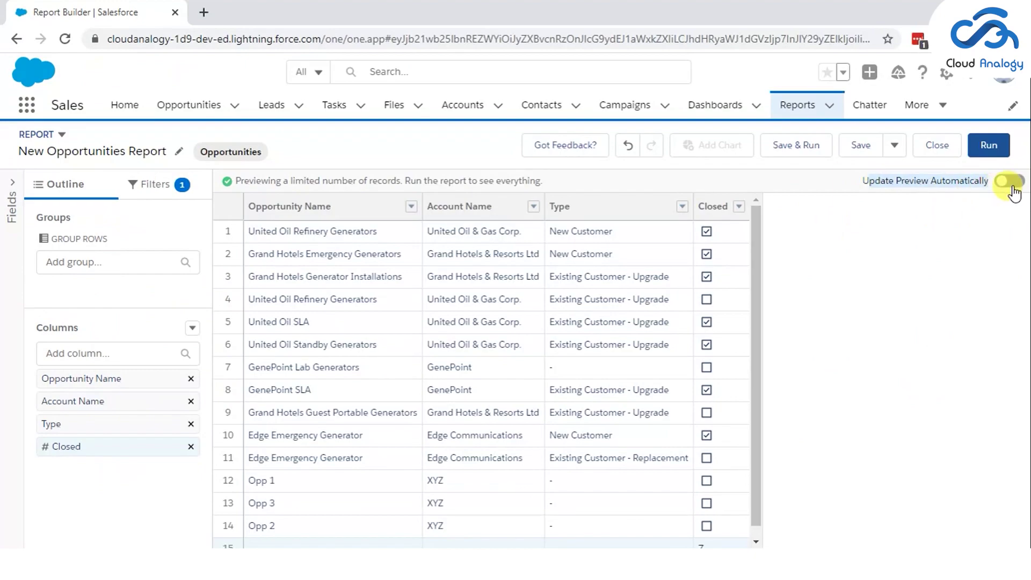
left_click(92, 351)
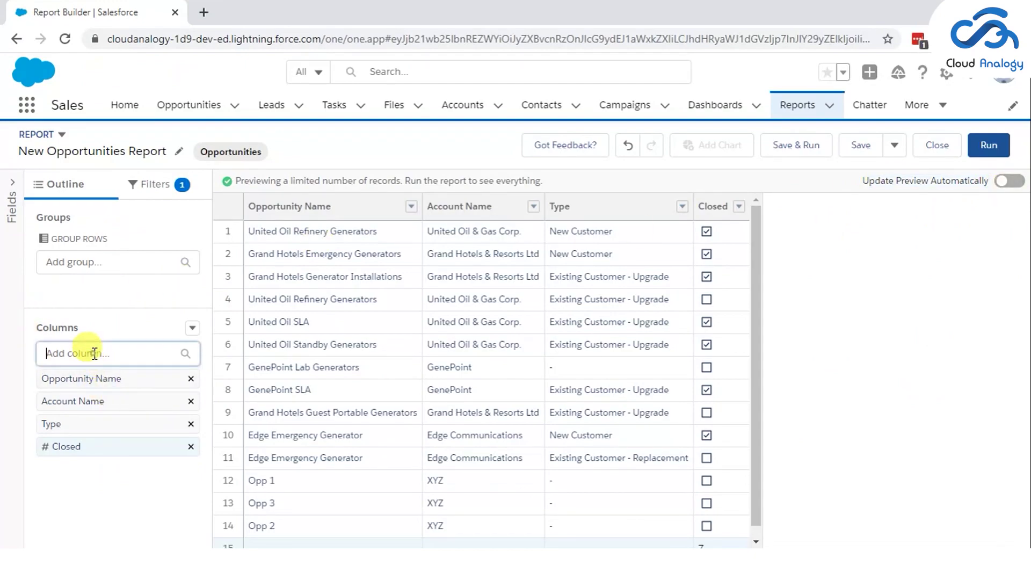
left_click(12, 185)
left_click(13, 185)
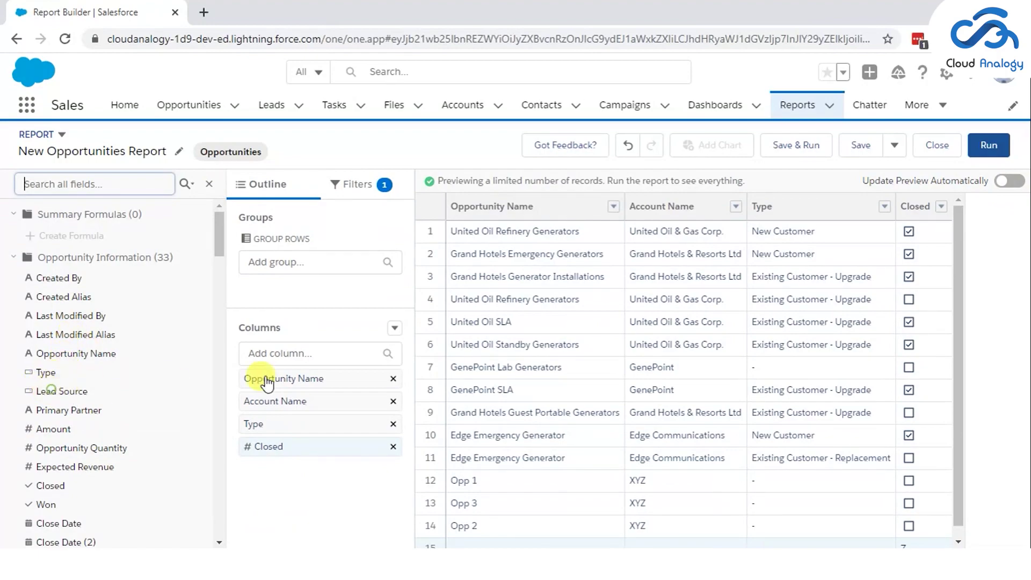
left_click(51, 391)
left_click_drag(115, 396, 260, 349)
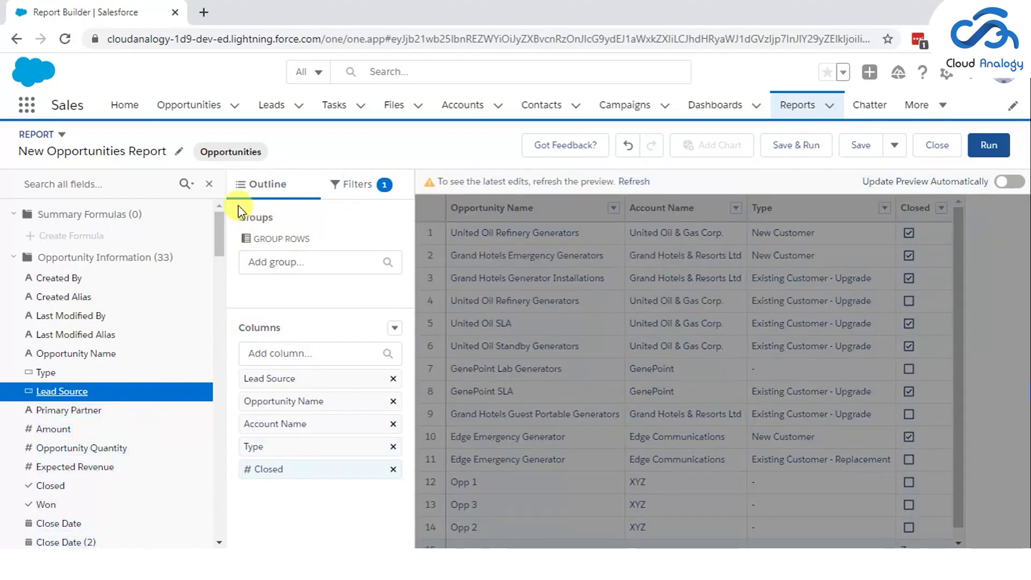
scroll(81, 478, "down", 3)
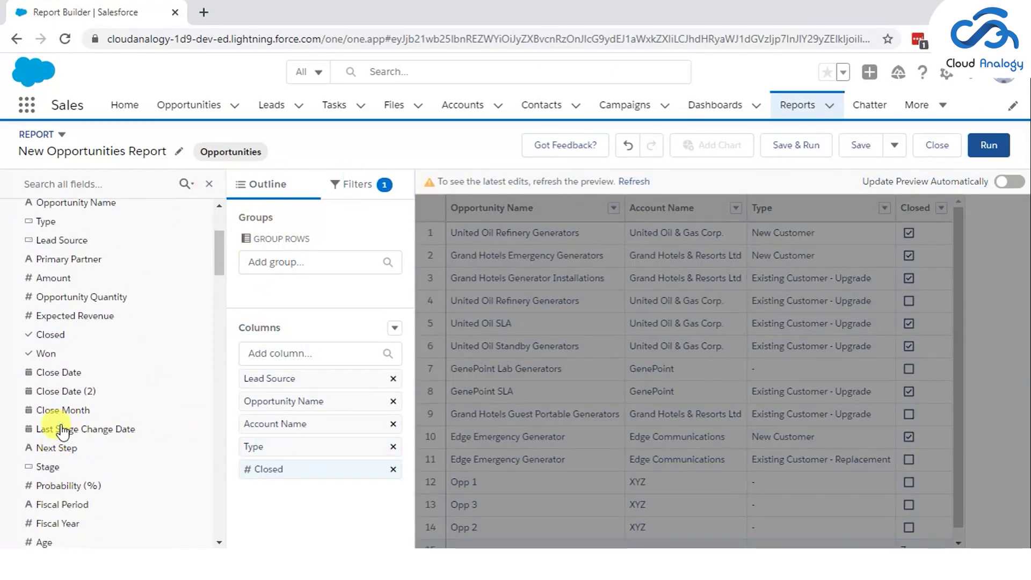
left_click_drag(63, 431, 249, 449)
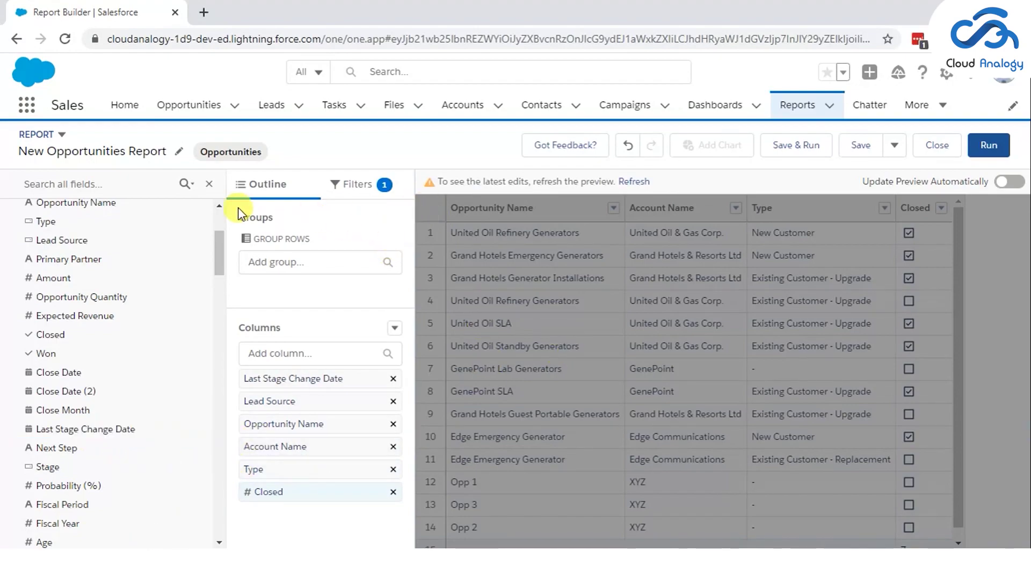
left_click(229, 203)
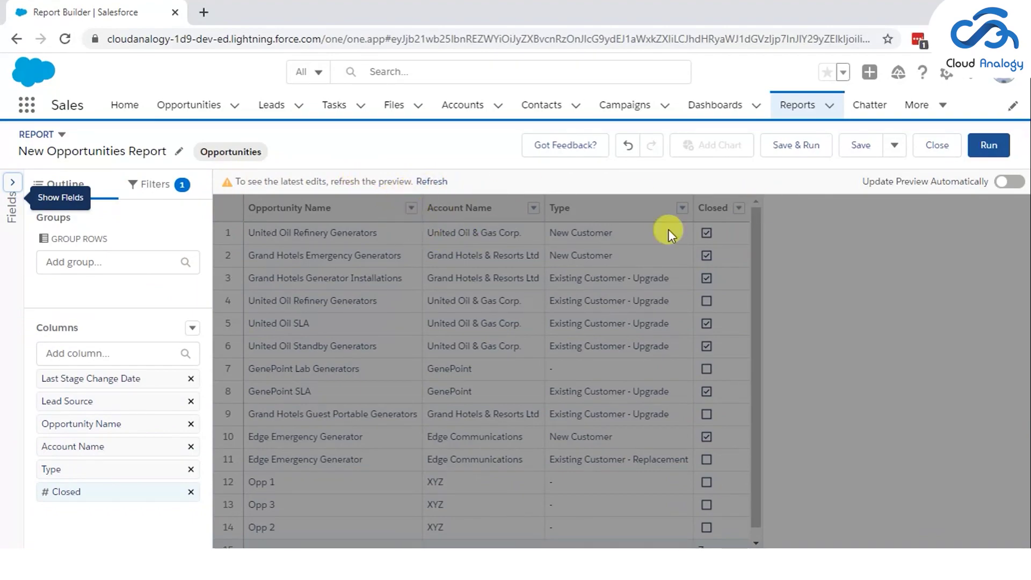
left_click(1010, 182)
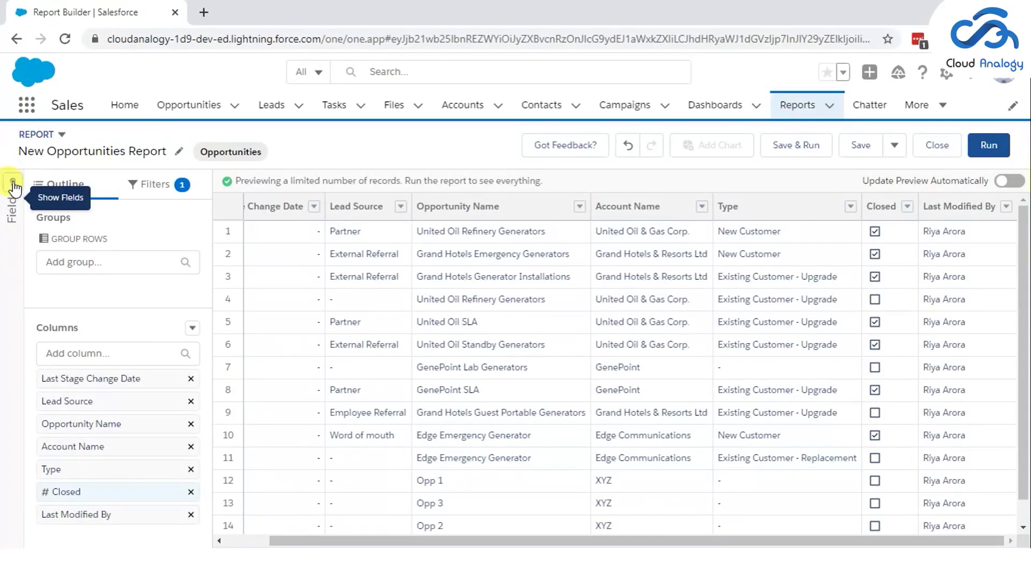
- Add Expected Revenue as a report column and refresh the preview
left_click(12, 182)
scroll(114, 395, "down", 3)
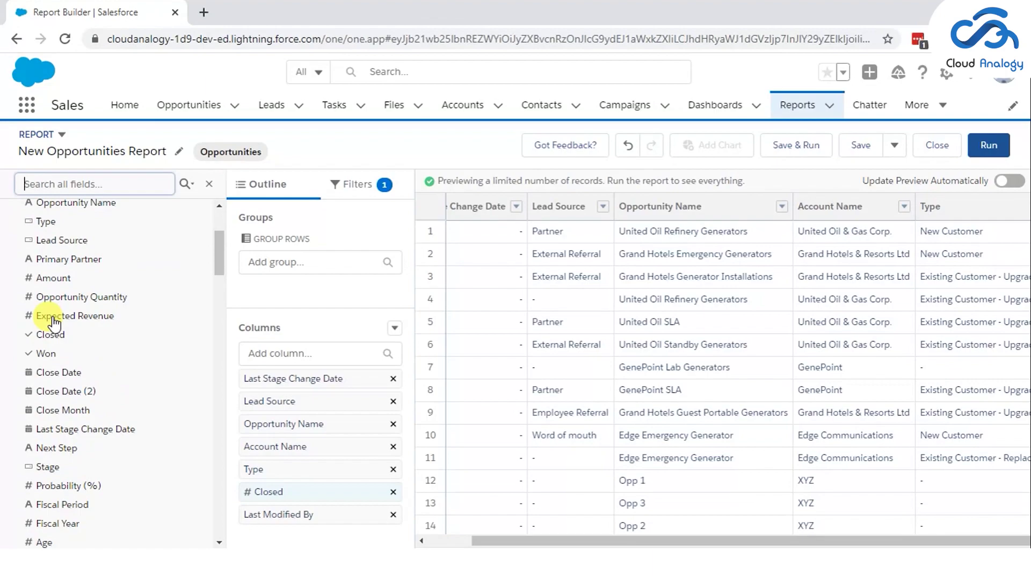
left_click(58, 394)
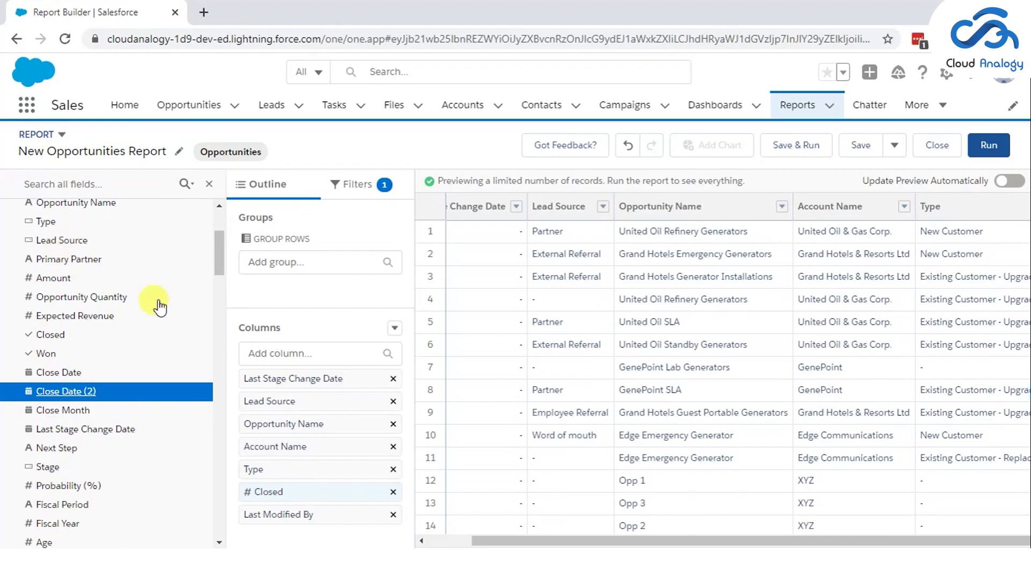
left_click(253, 353)
scroll(300, 461, "down", 3)
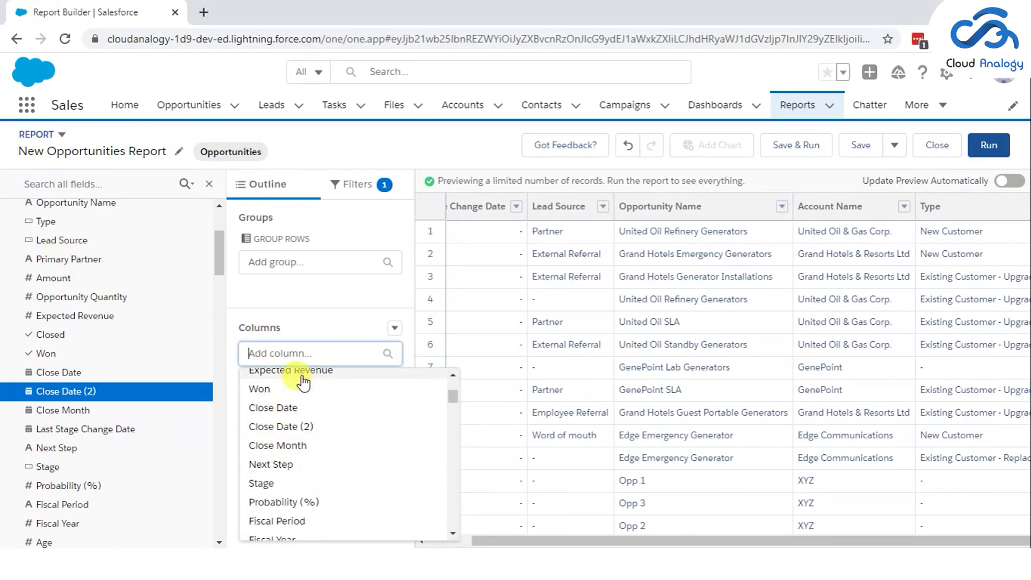
type("Expe")
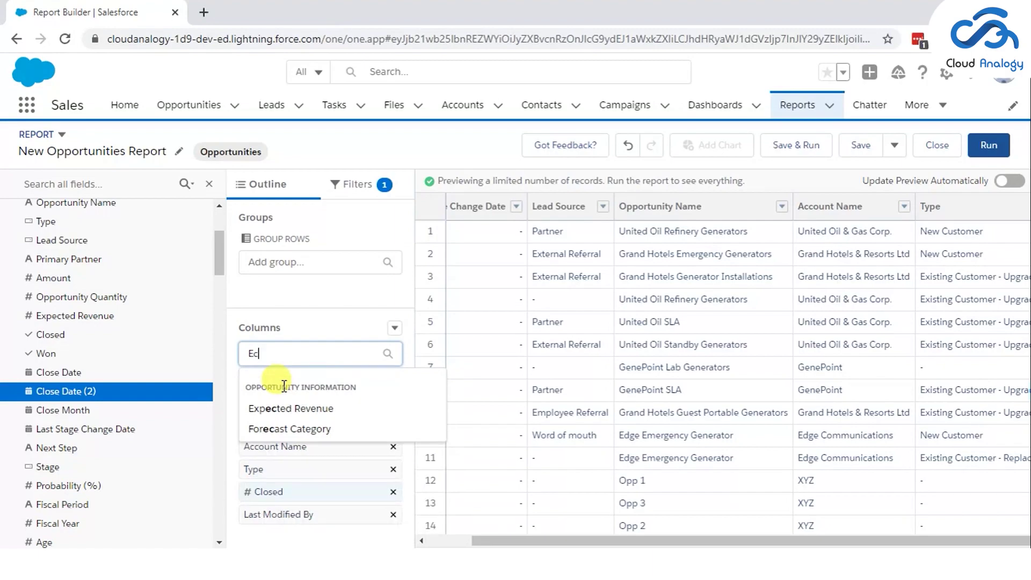
type("c")
left_click(292, 408)
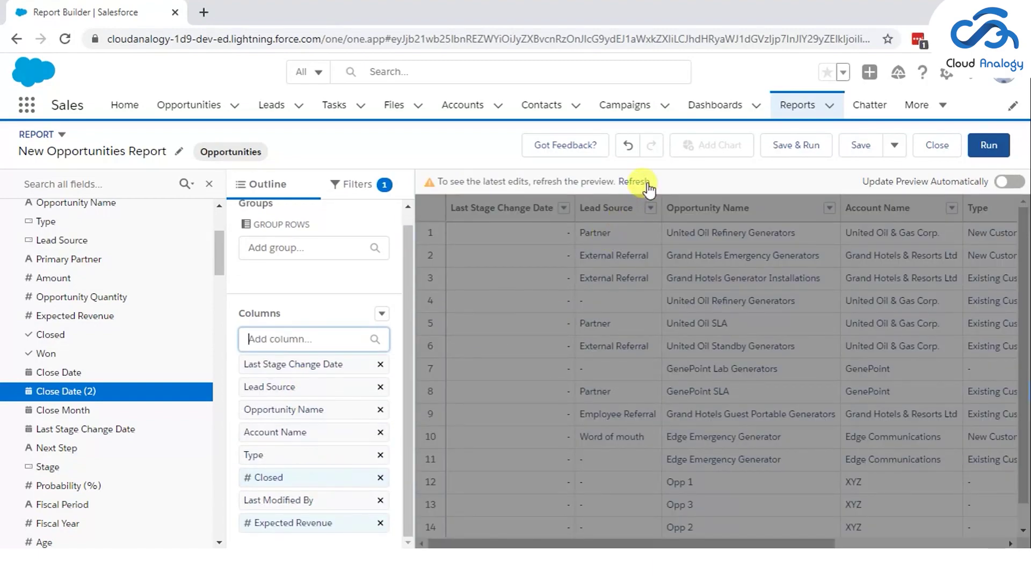
left_click(635, 182)
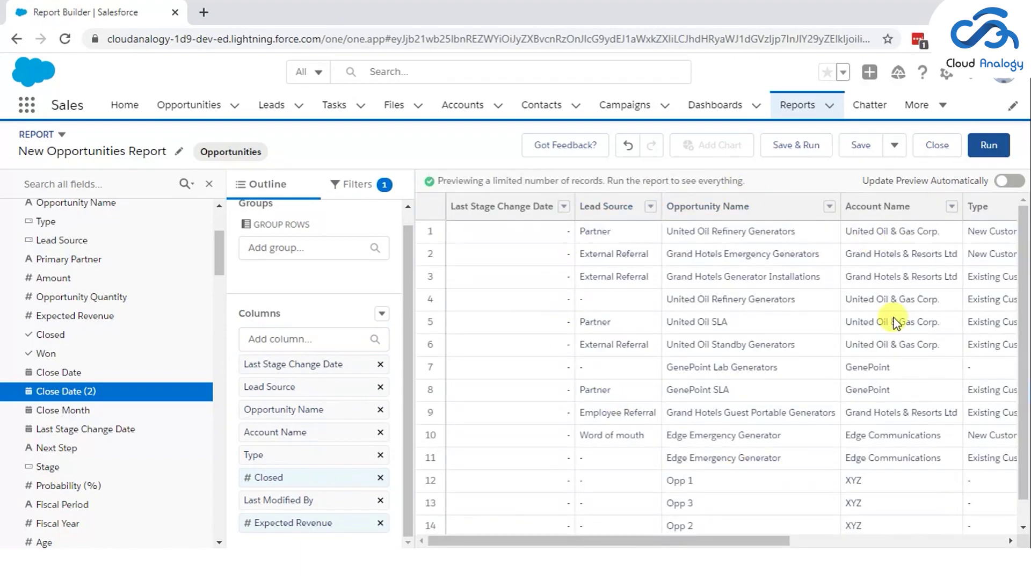
left_click(208, 184)
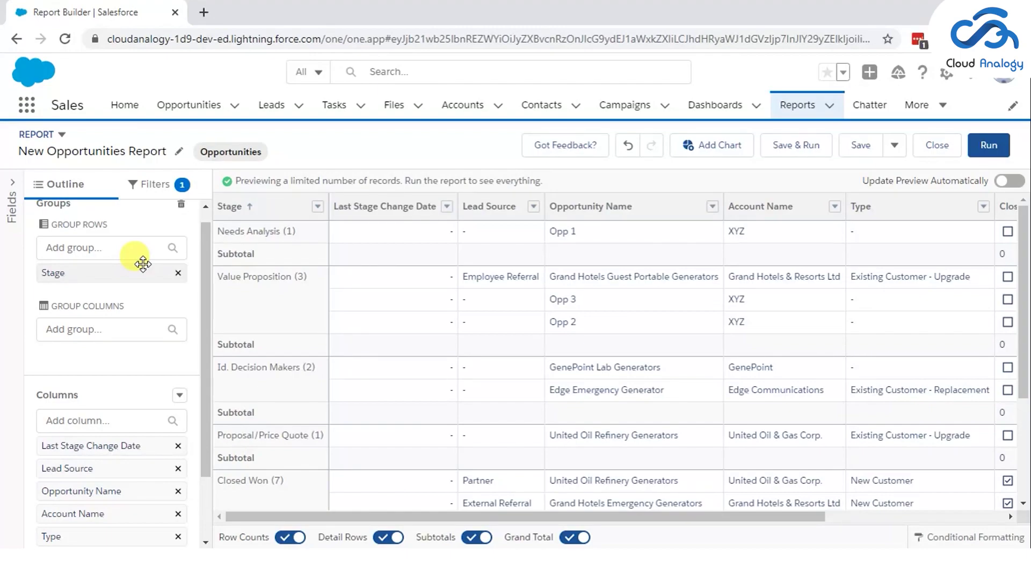
- Start a summary formula column named Stage(Null/Not Null) with 0 decimal places
left_click(12, 201)
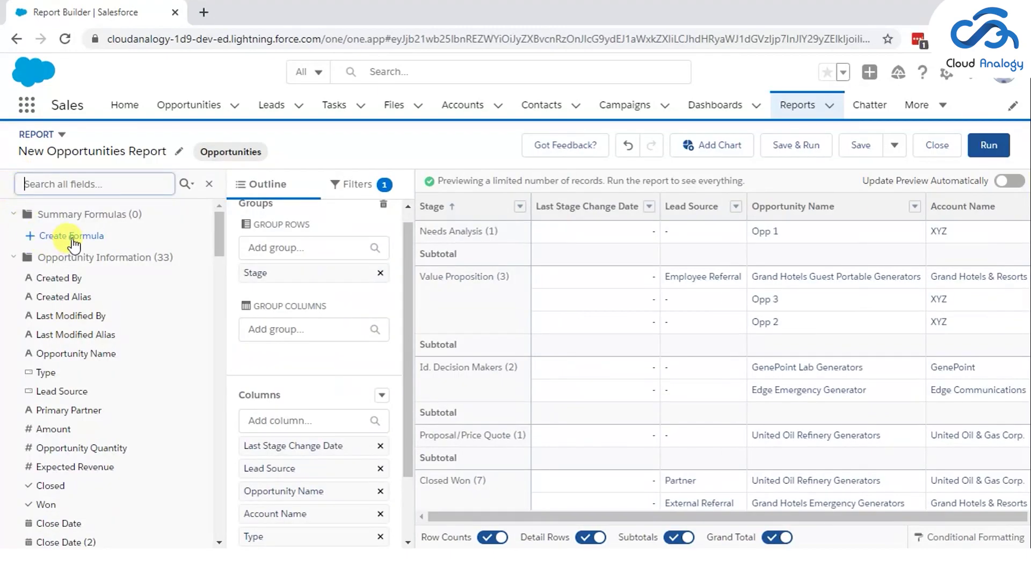
left_click(72, 236)
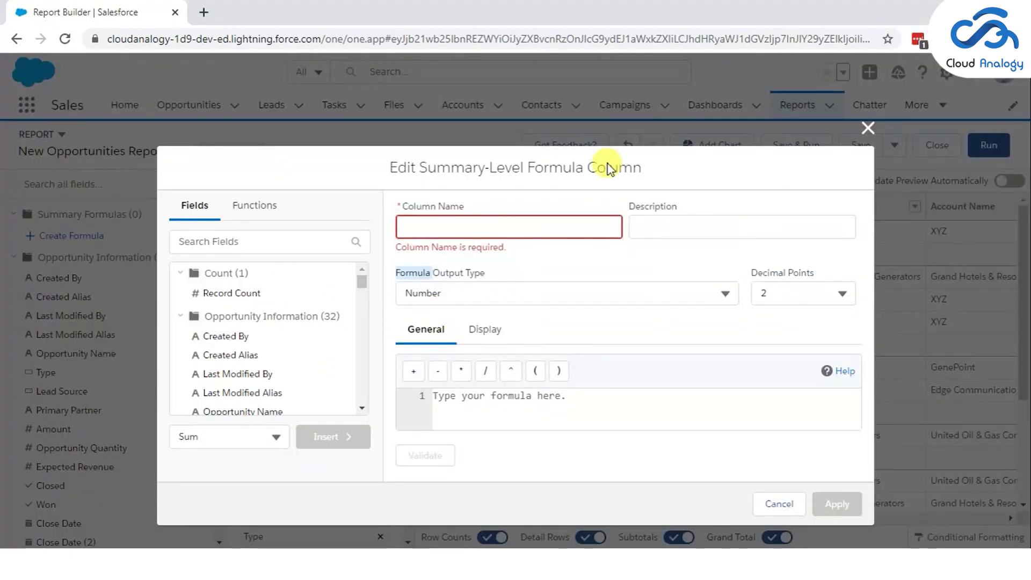
left_click(492, 227)
type("Stage(Null/")
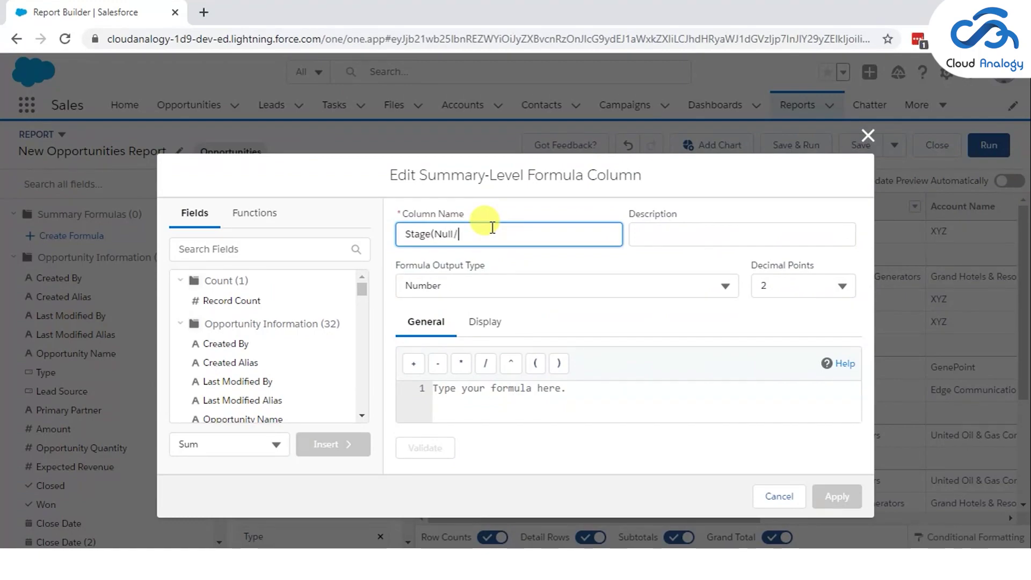
type("Not Null")
type(")")
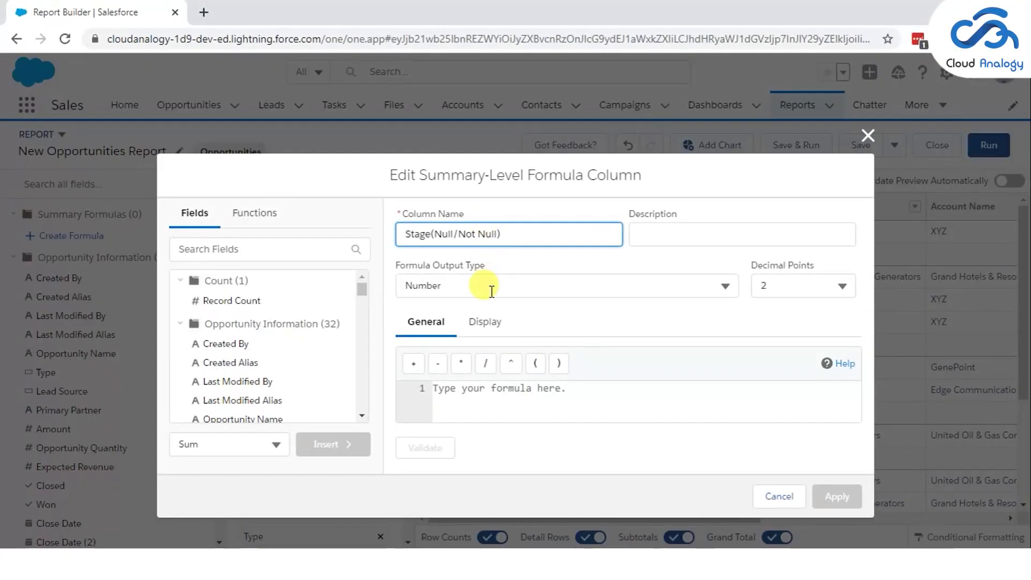
left_click(491, 287)
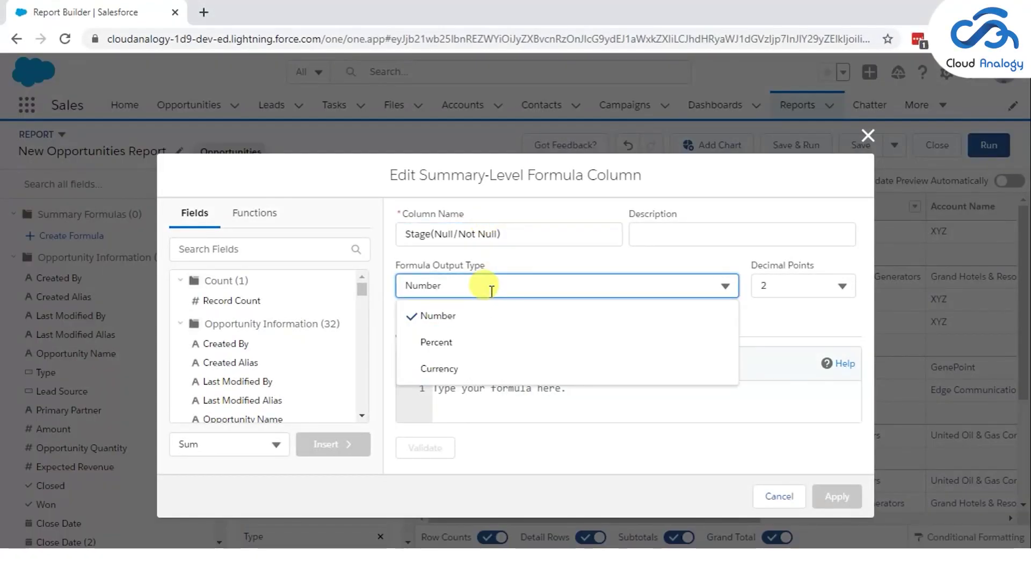
left_click(784, 287)
left_click(789, 316)
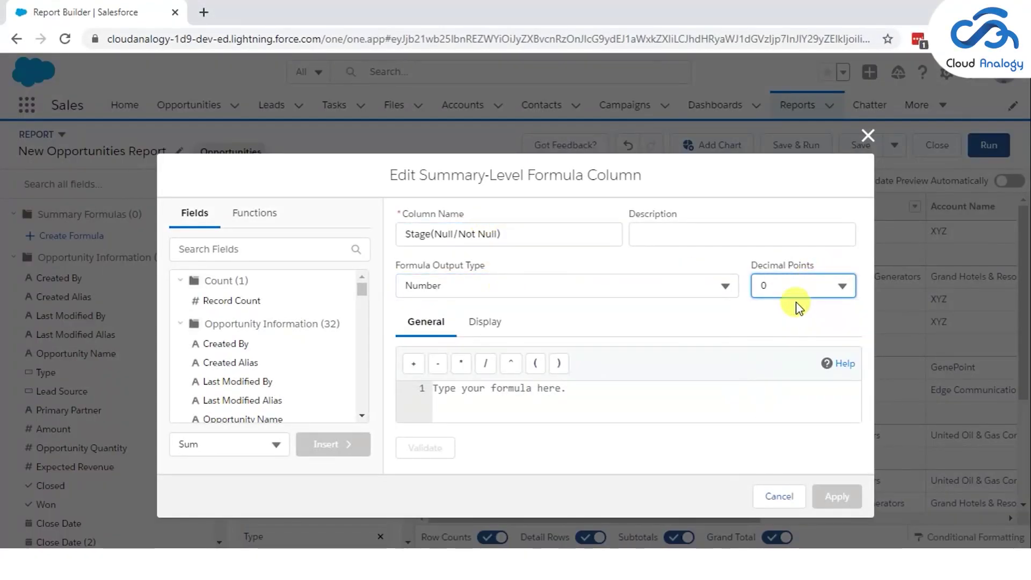
- Build the formula from an IF function with the Stage field as its condition
left_click(433, 382)
left_click(271, 220)
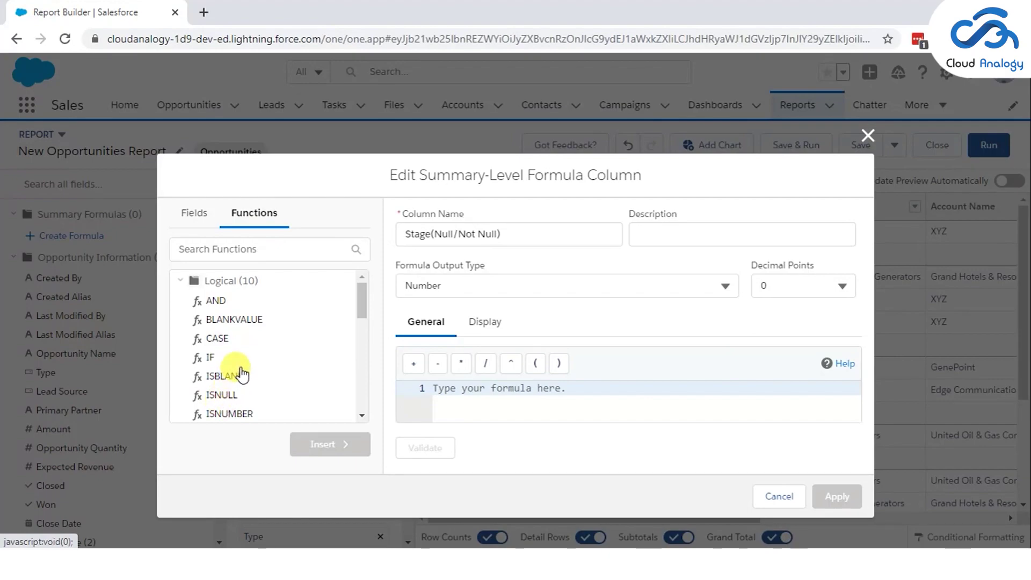
left_click(214, 357)
left_click(329, 444)
left_click_drag(519, 388, 465, 387)
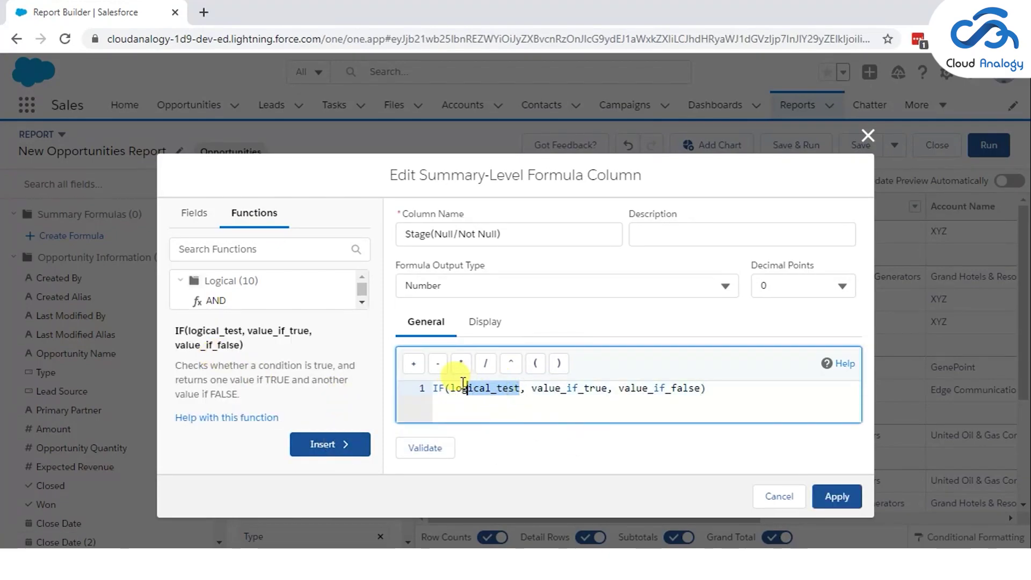
left_click(195, 214)
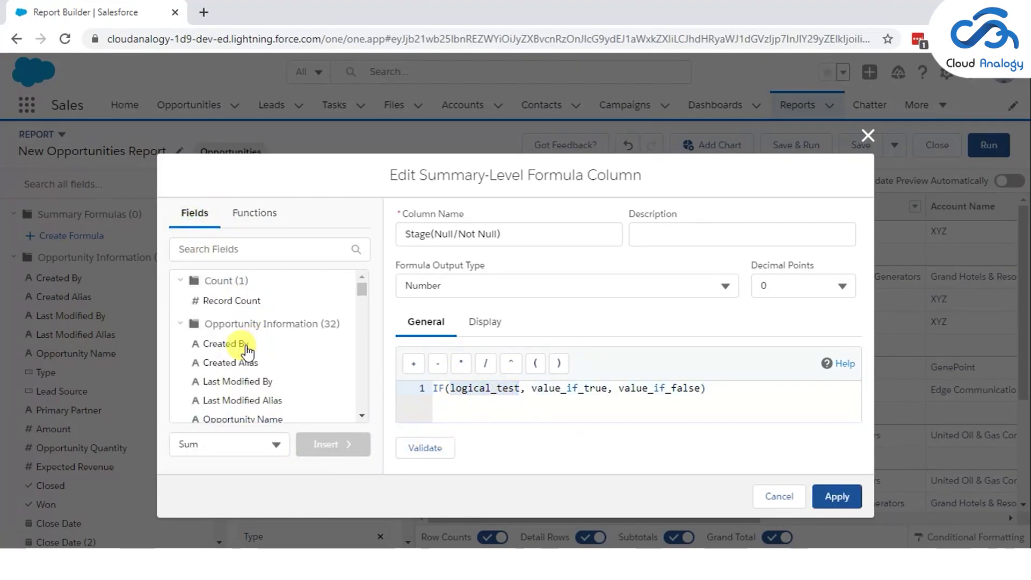
scroll(242, 400, "down", 3)
left_click(261, 249)
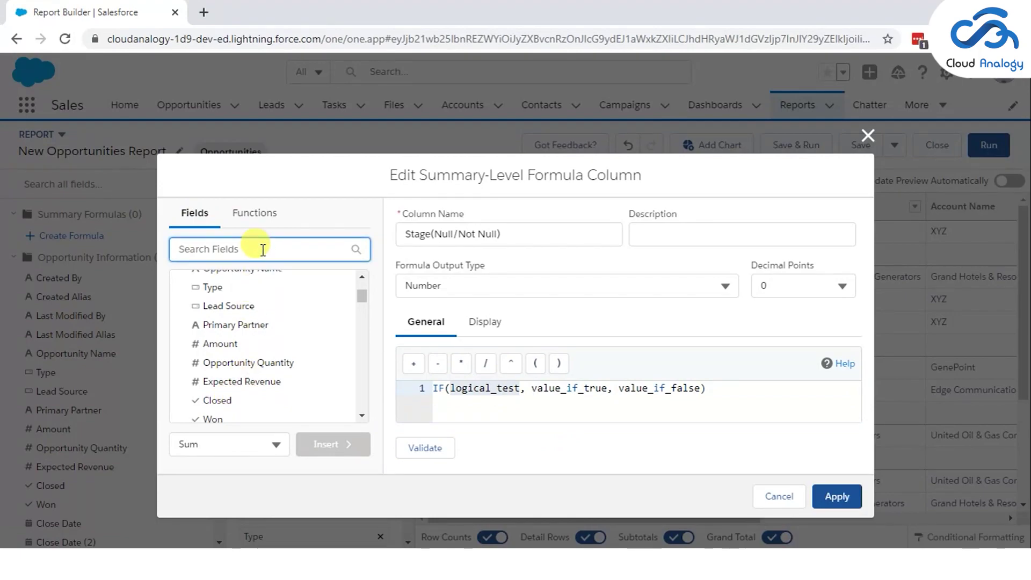
type("stage")
left_click(214, 319)
left_click(333, 444)
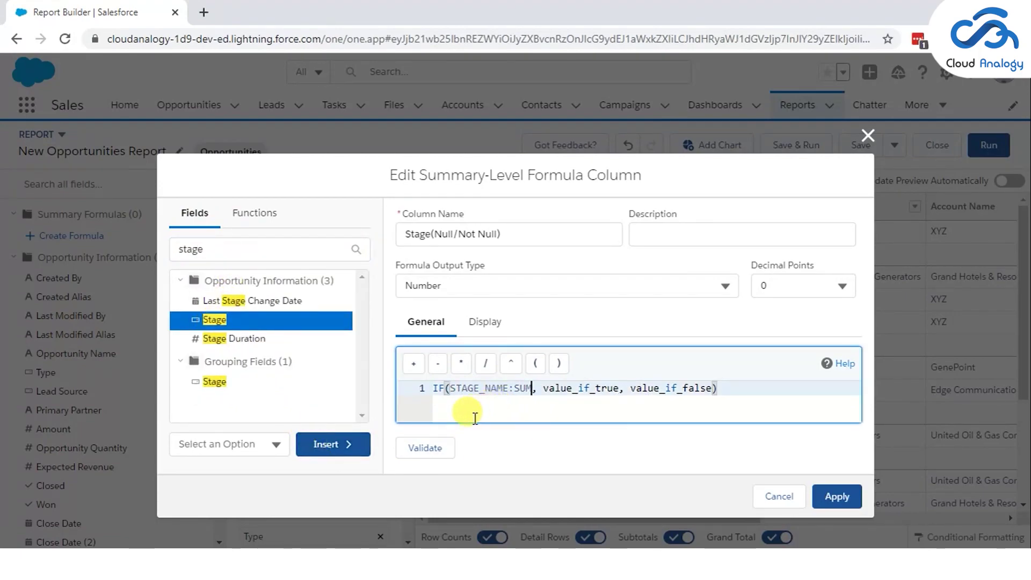
type("), 1, 0")
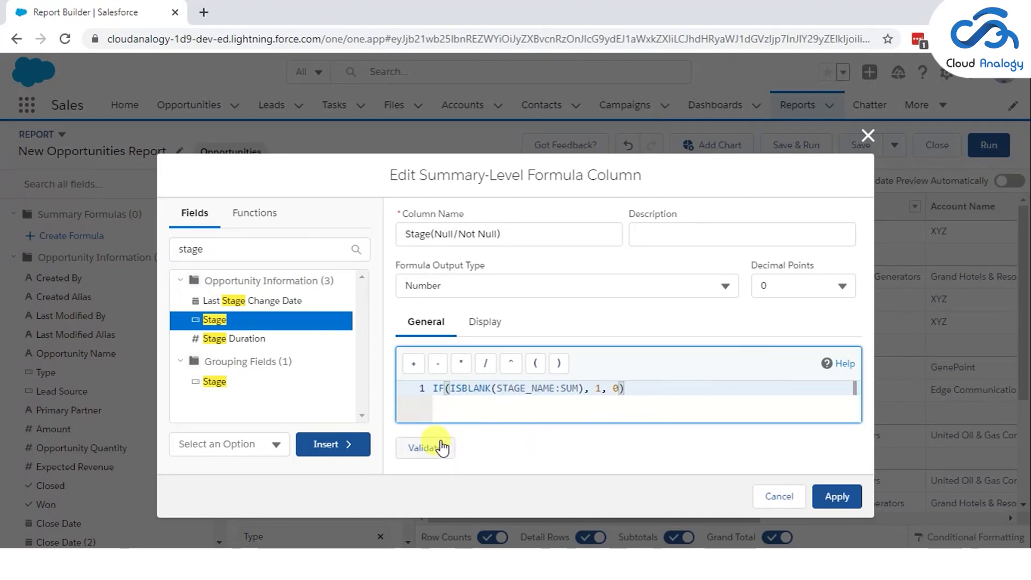
- Correct the formula to IF(ISBLANK(STAGE_NAME), 1, 0), validate, apply it and refresh the preview
left_click(432, 448)
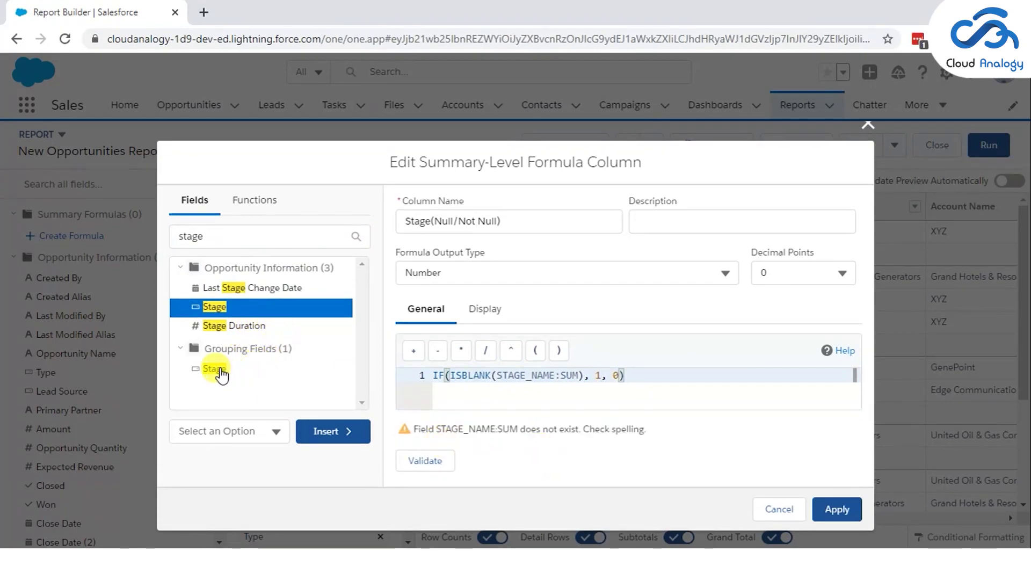
left_click(579, 374)
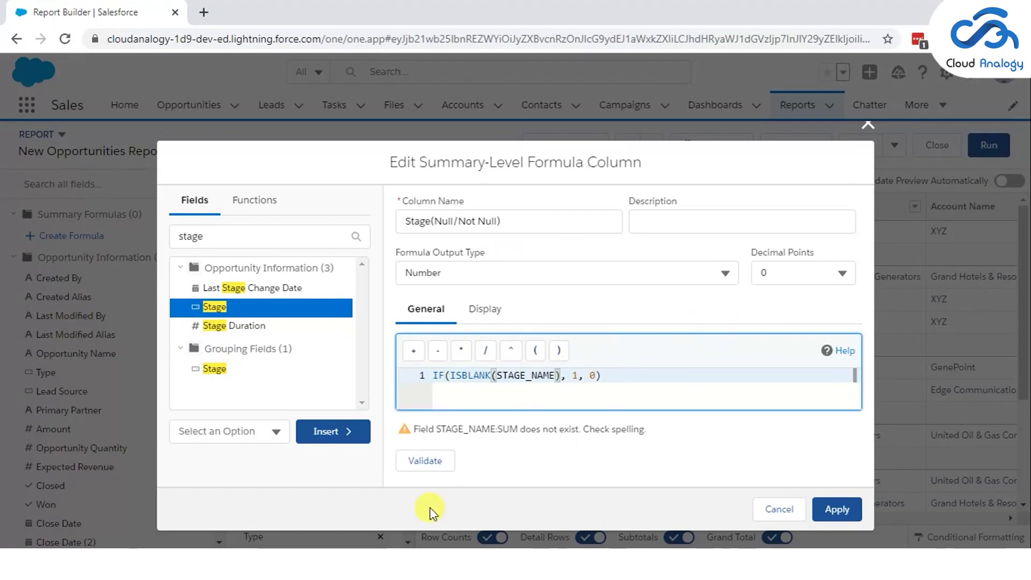
left_click(438, 460)
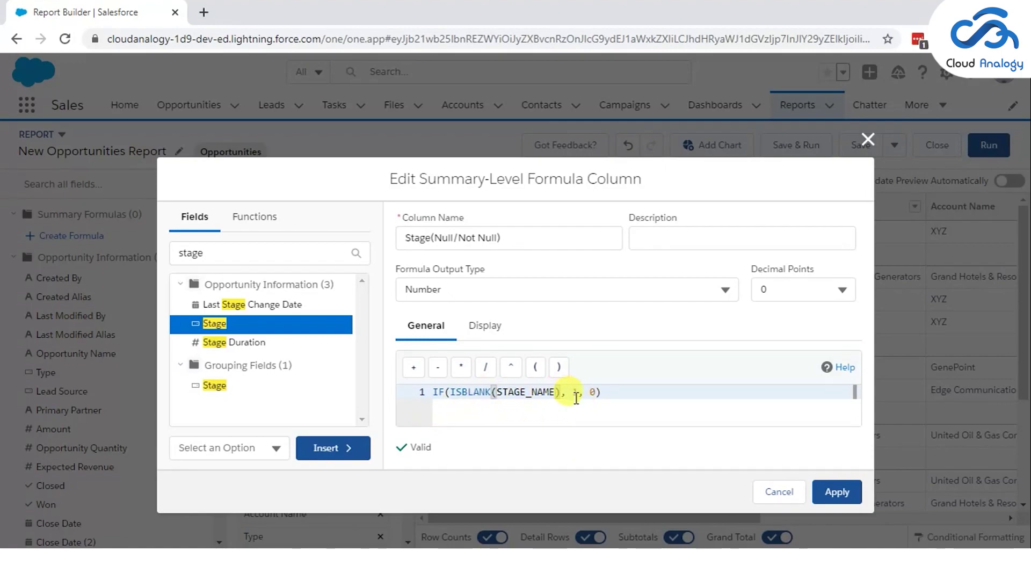
left_click(837, 492)
left_click(633, 182)
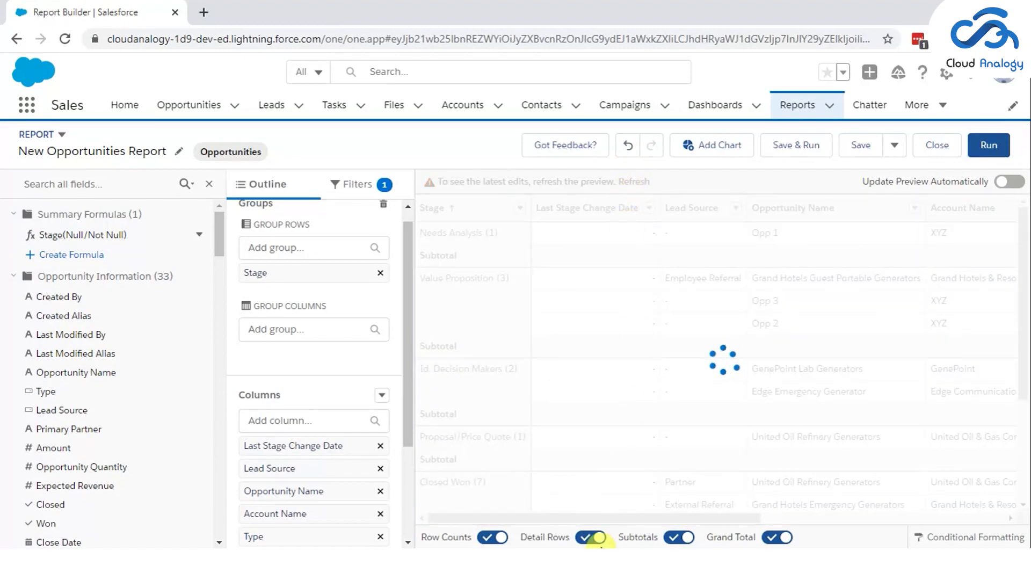
- Scroll the preview to check the Stage(Null/Not Null) column and open its options
left_click_drag(585, 519, 865, 508)
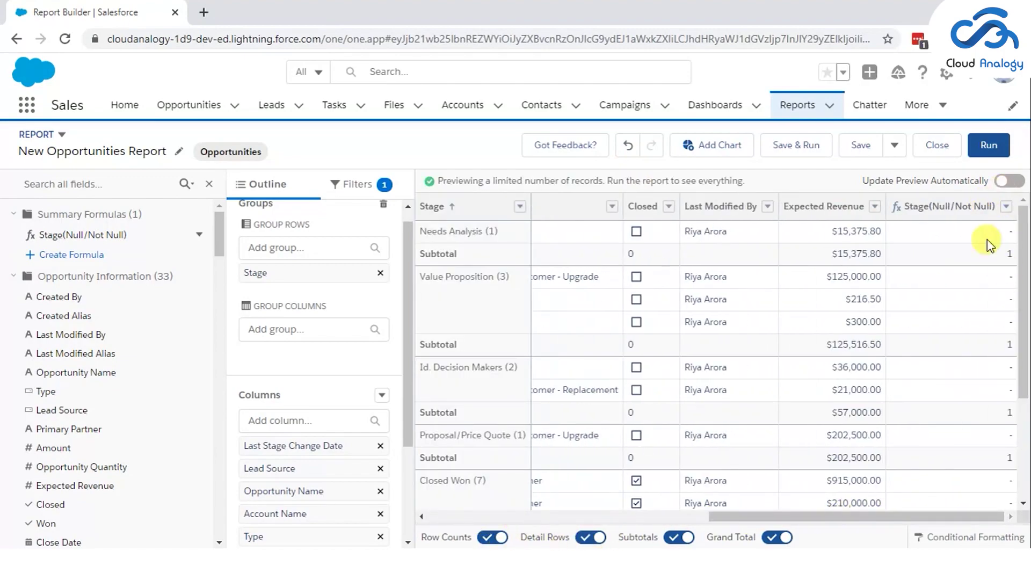
scroll(959, 451, "down", 3)
scroll(980, 330, "up", 3)
left_click_drag(757, 516, 999, 517)
left_click(1005, 206)
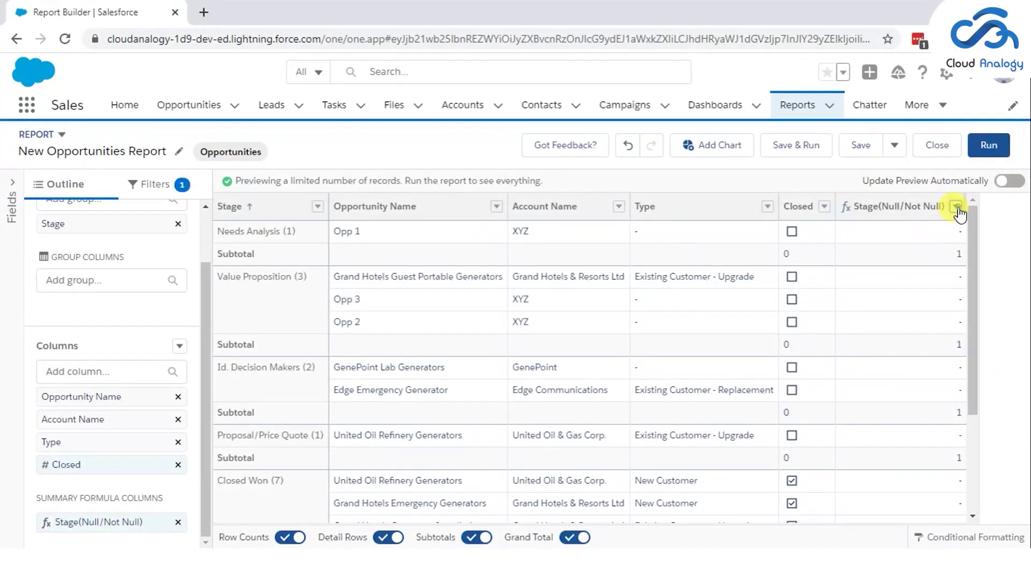
- Set the Closed column to Show Unique Count and refresh the preview
left_click(953, 208)
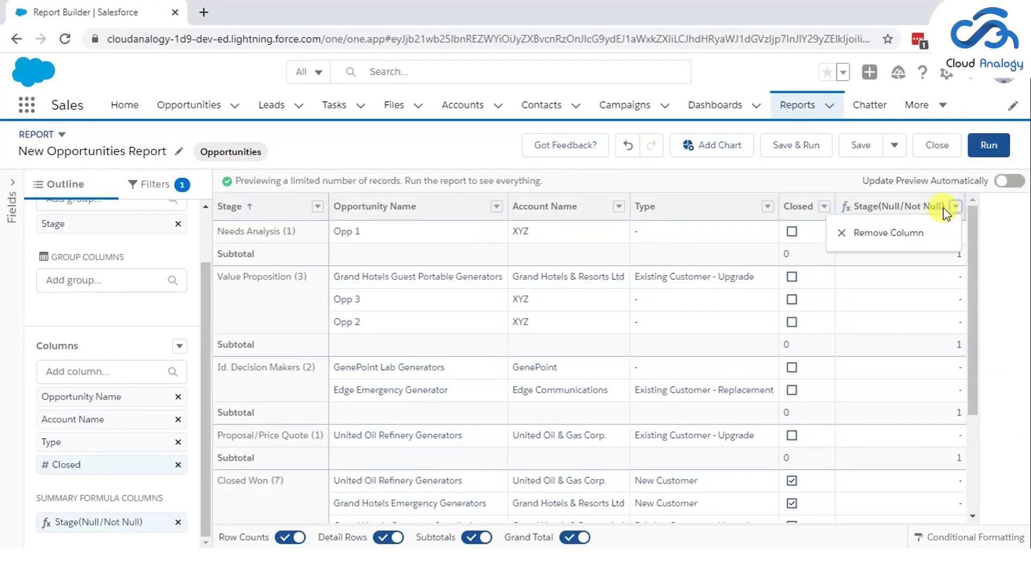
left_click(831, 213)
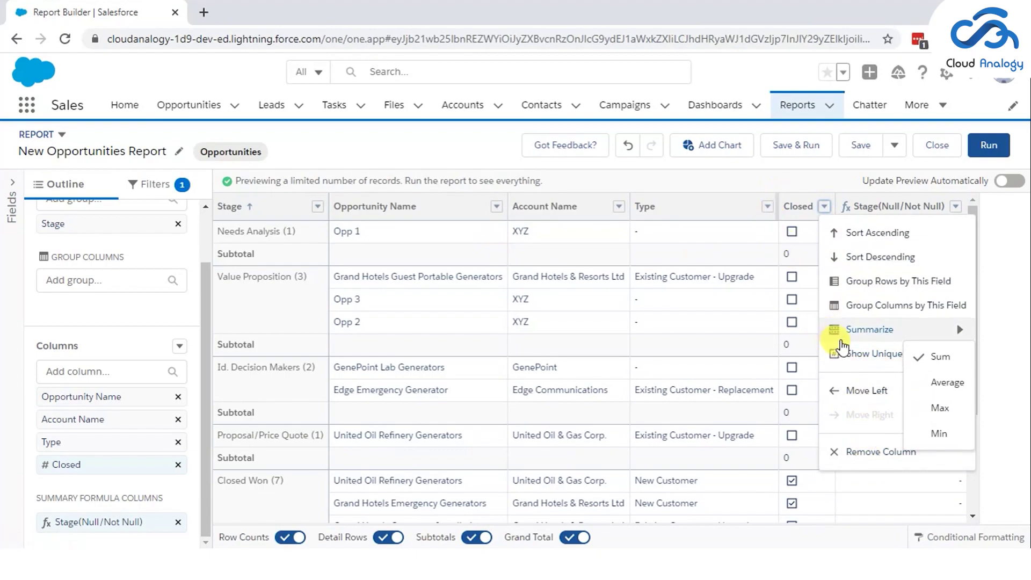
left_click(853, 354)
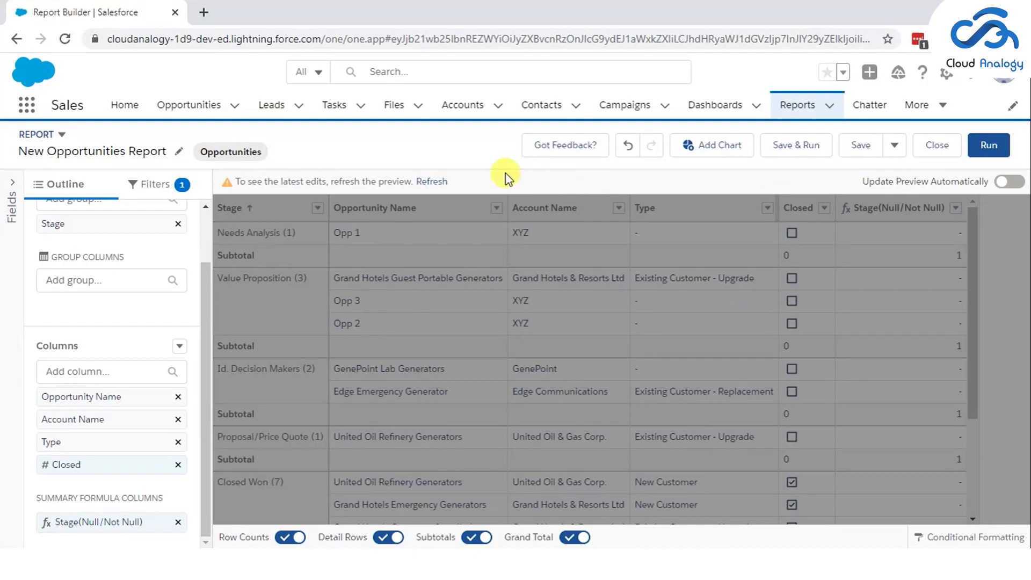
left_click(436, 182)
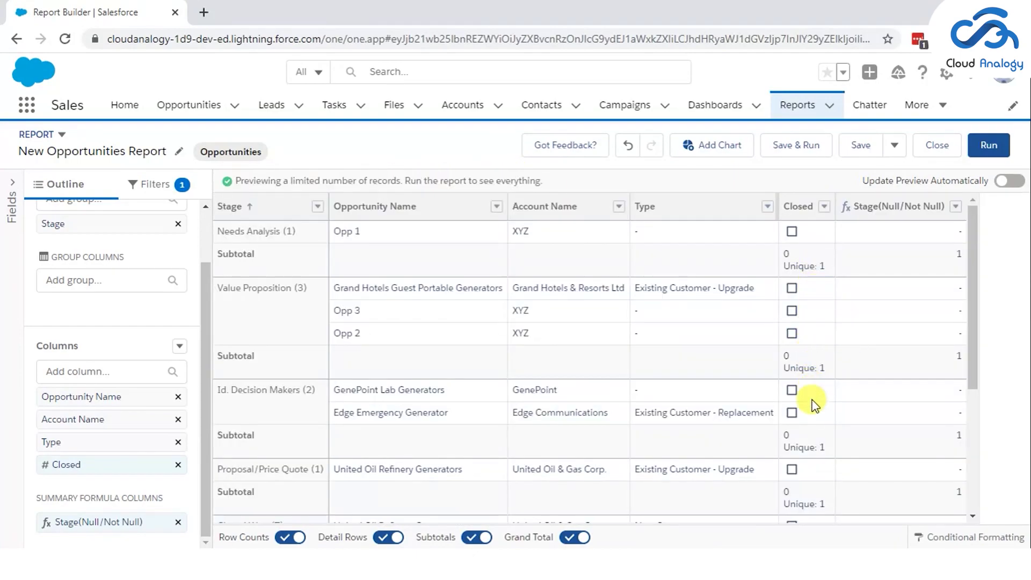
scroll(808, 418, "down", 4)
scroll(808, 418, "up", 5)
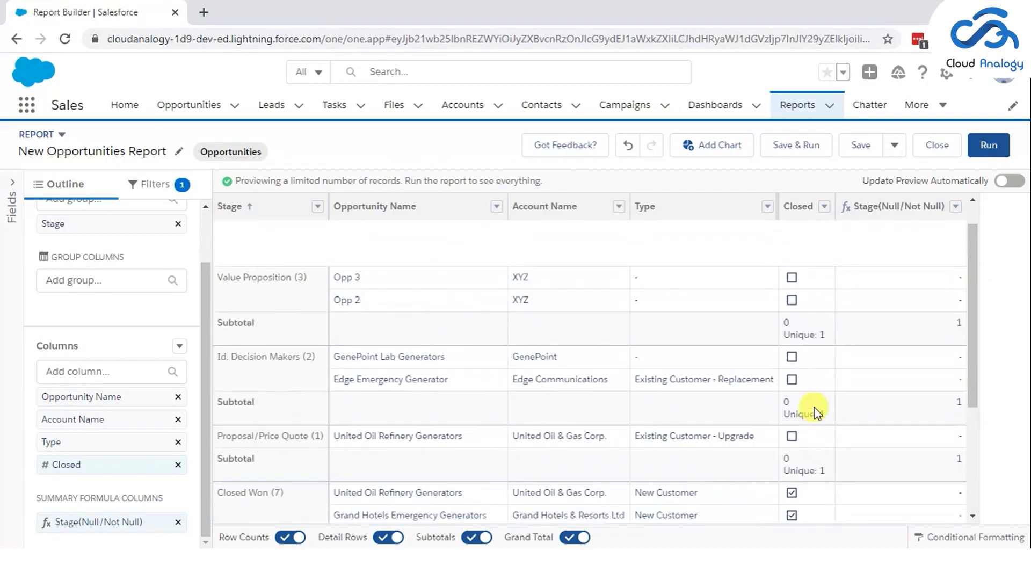
- Reopen the Closed column's options, then start adding another column
left_click(825, 206)
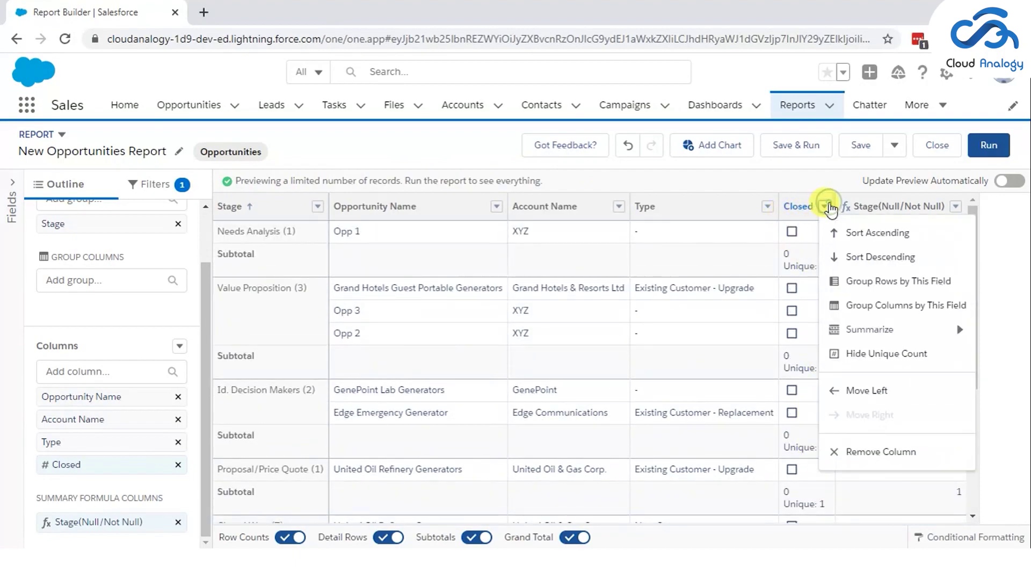
mouse_move(874, 331)
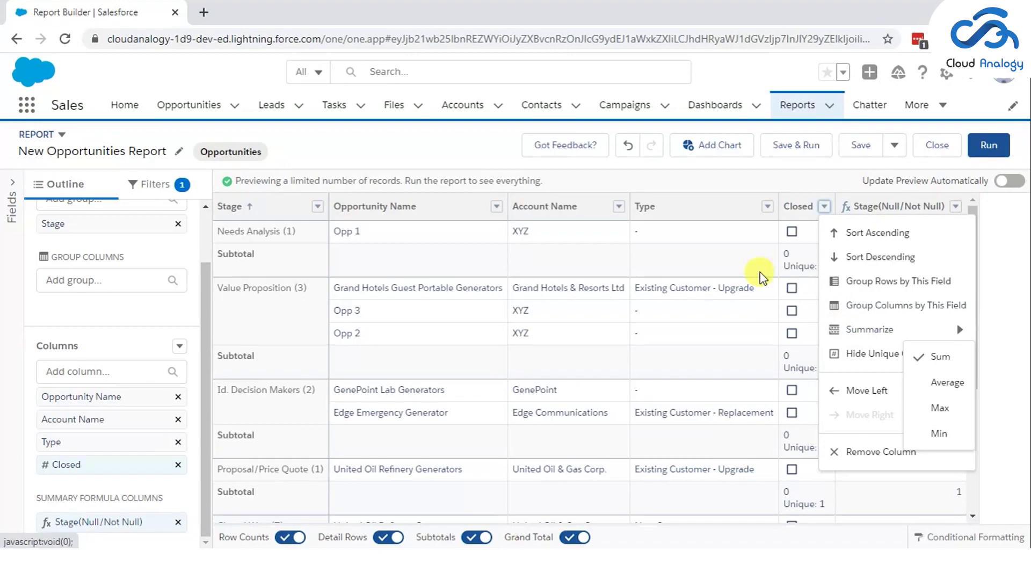
left_click(93, 370)
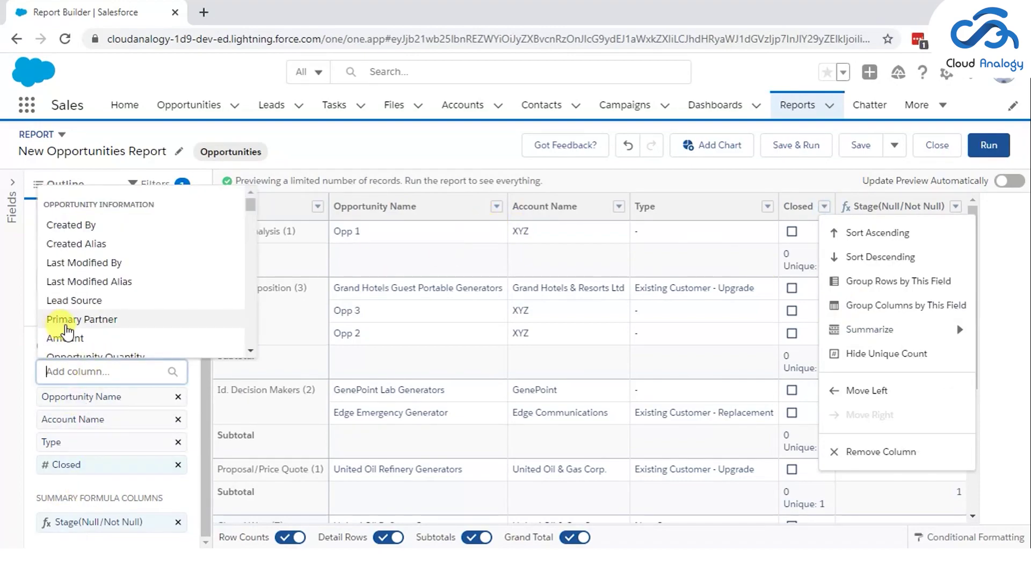
- Add an Amount column and summarize it by Average alongside the sum
left_click(54, 338)
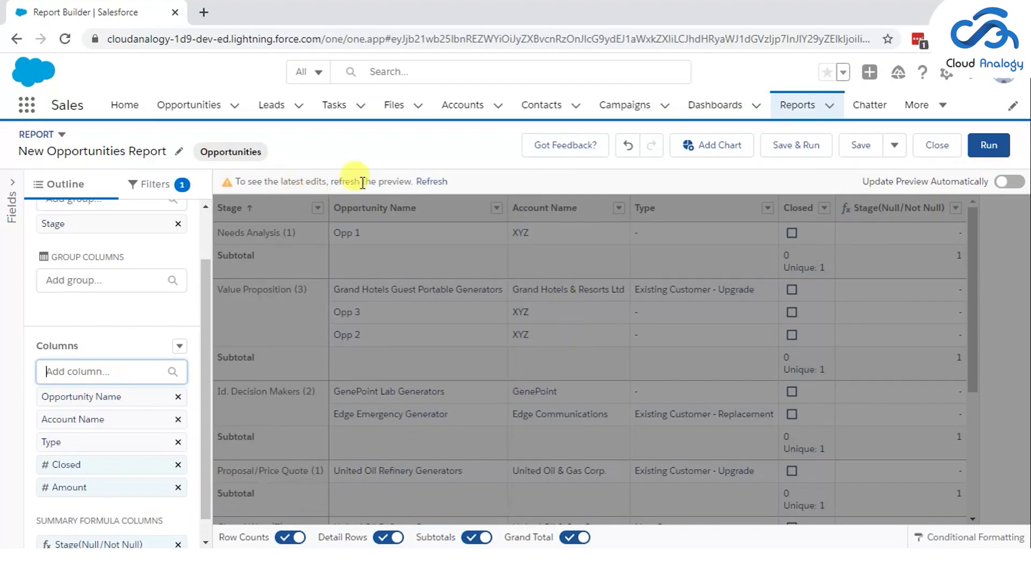
left_click(429, 181)
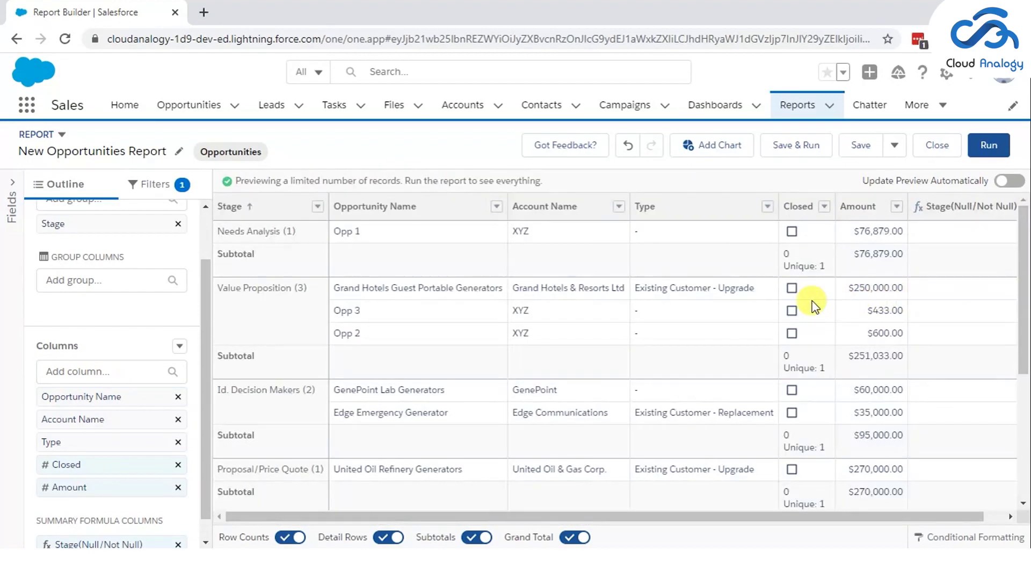
left_click(896, 208)
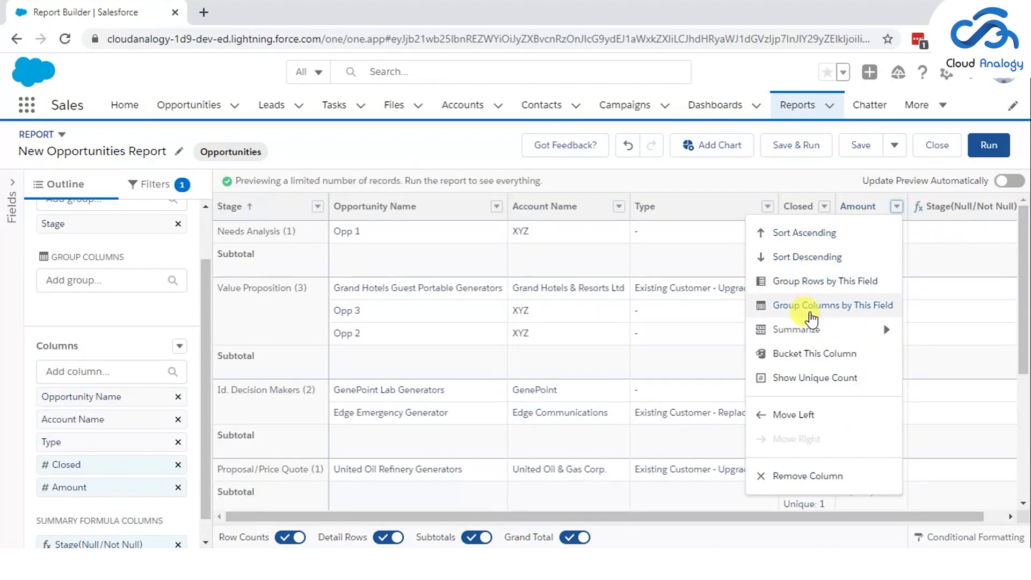
mouse_move(814, 338)
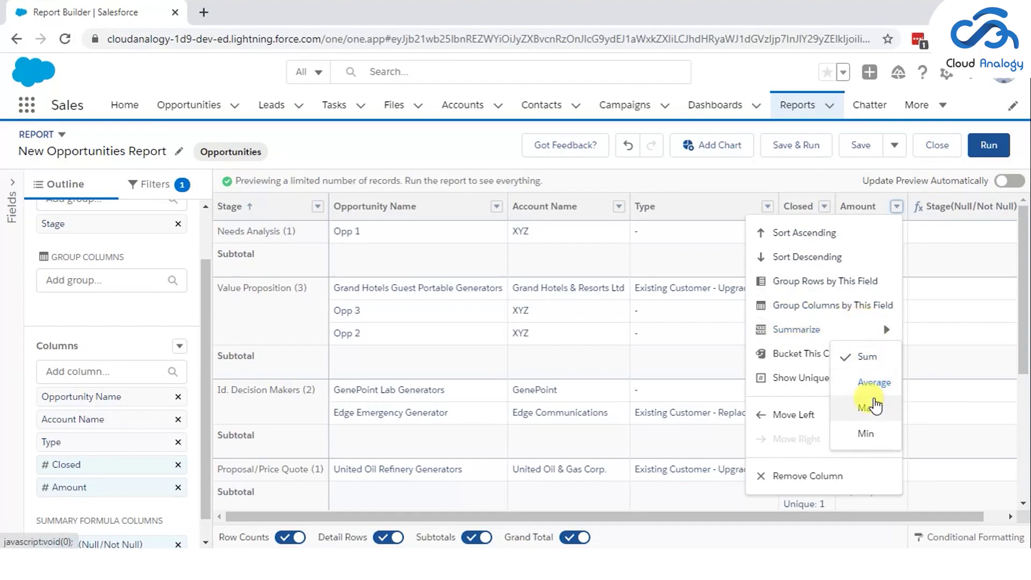
left_click(869, 383)
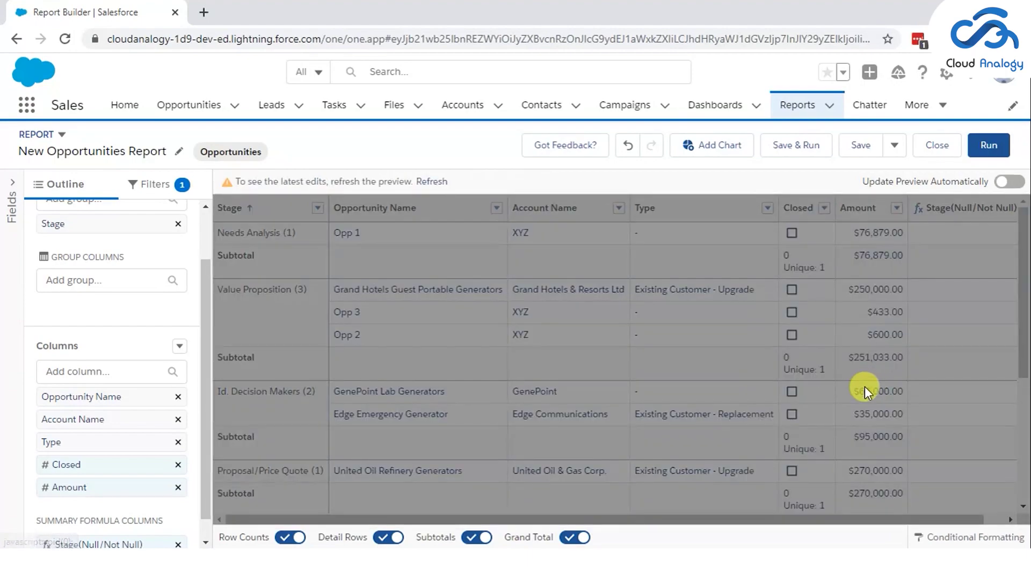
left_click(432, 182)
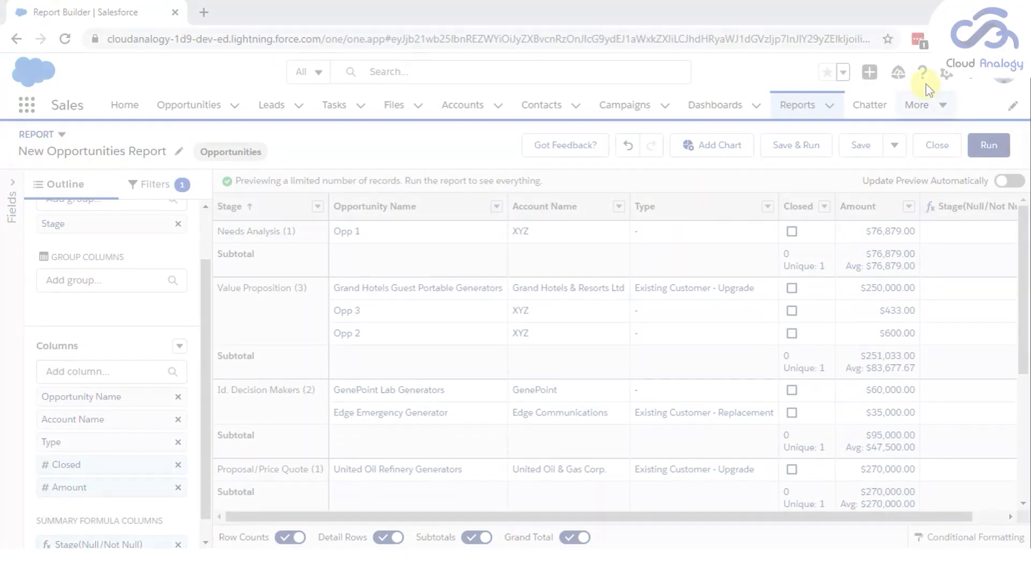
- Open Setup in a new tab and show the Opportunity object's Fields & Relationships via Object Manager
left_click(946, 72)
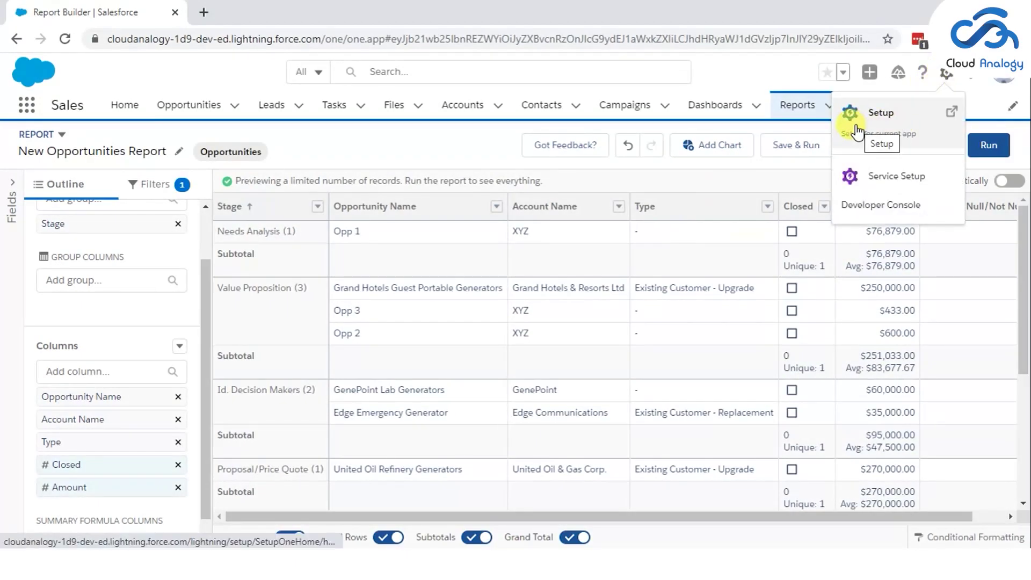
left_click(866, 124)
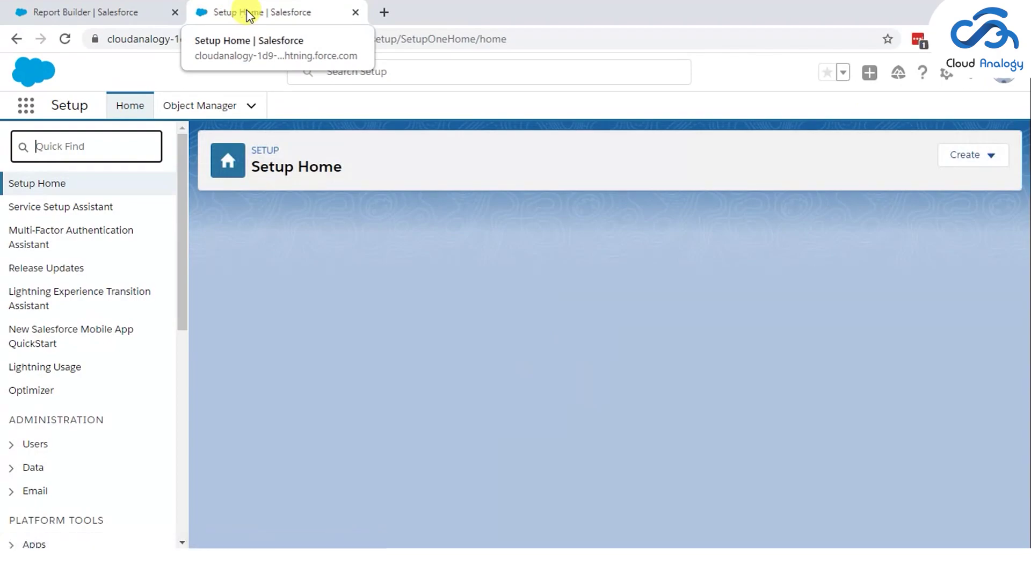
left_click(177, 105)
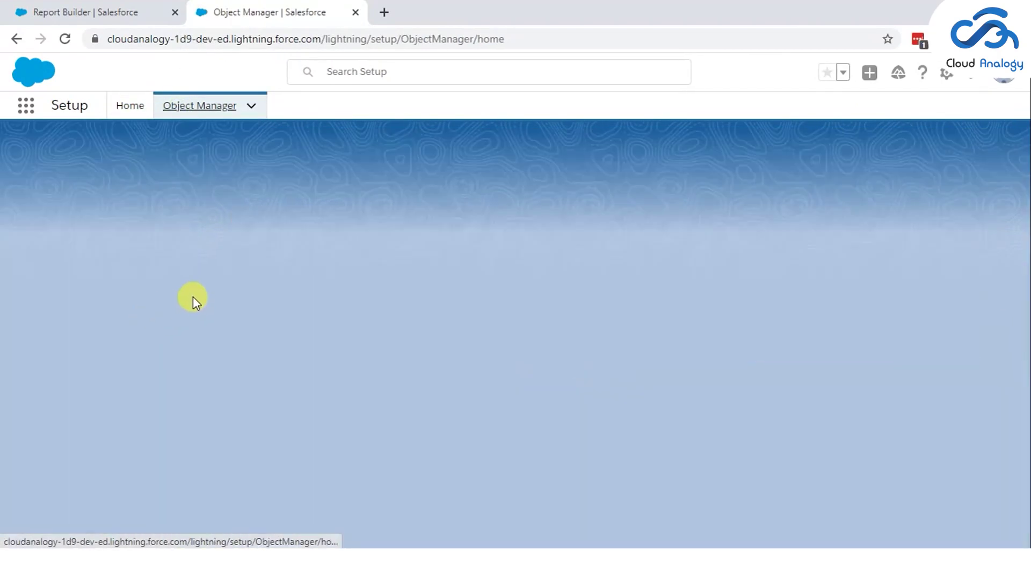
scroll(105, 412, "down", 4)
scroll(104, 412, "down", 4)
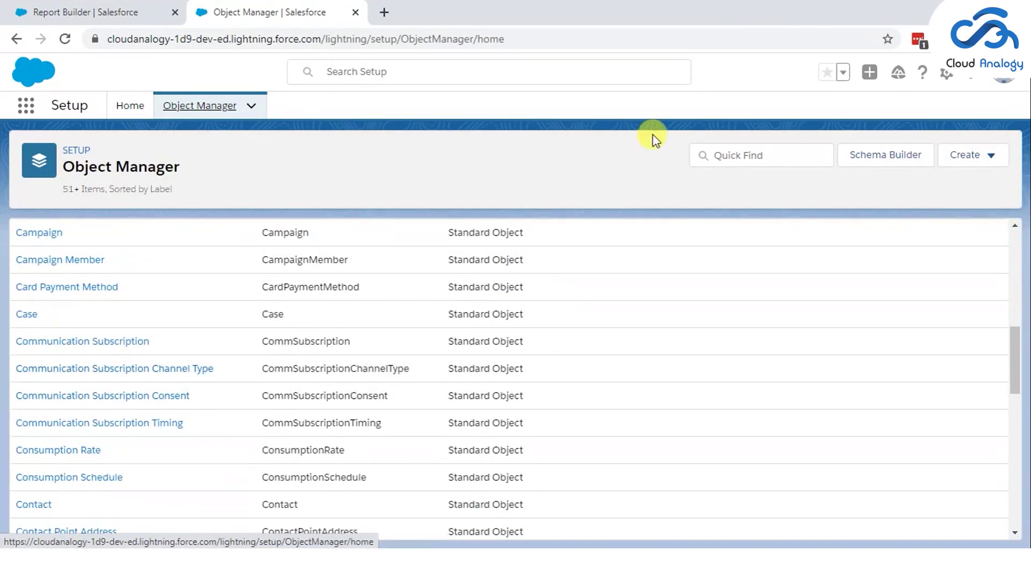
left_click(775, 152)
type("oppo")
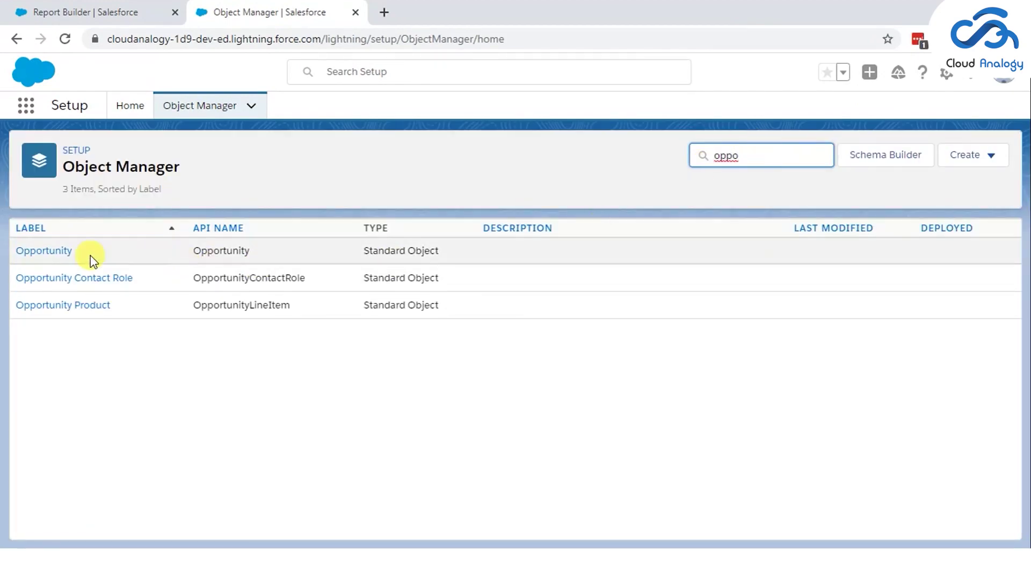
left_click(24, 252)
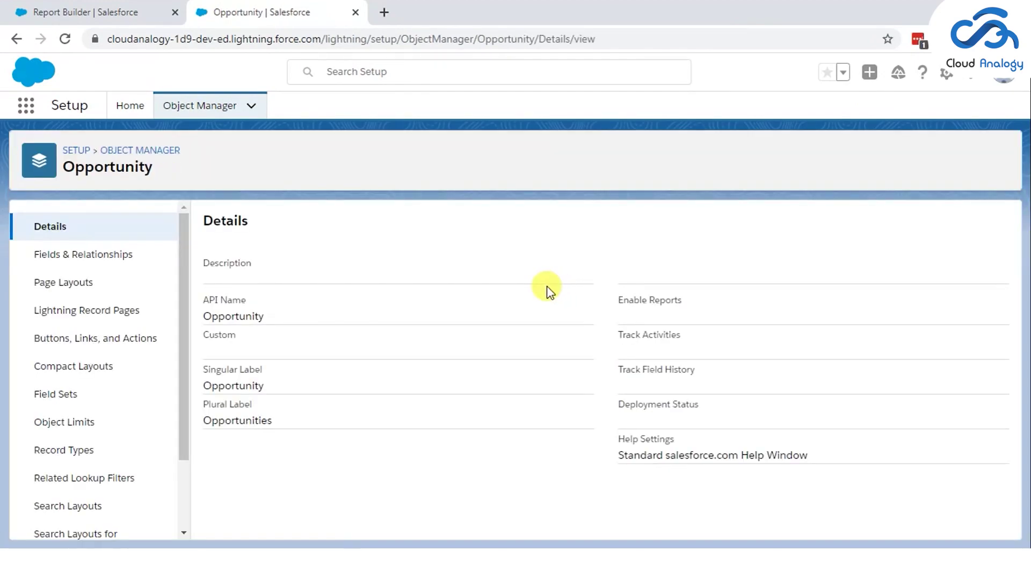
left_click(65, 255)
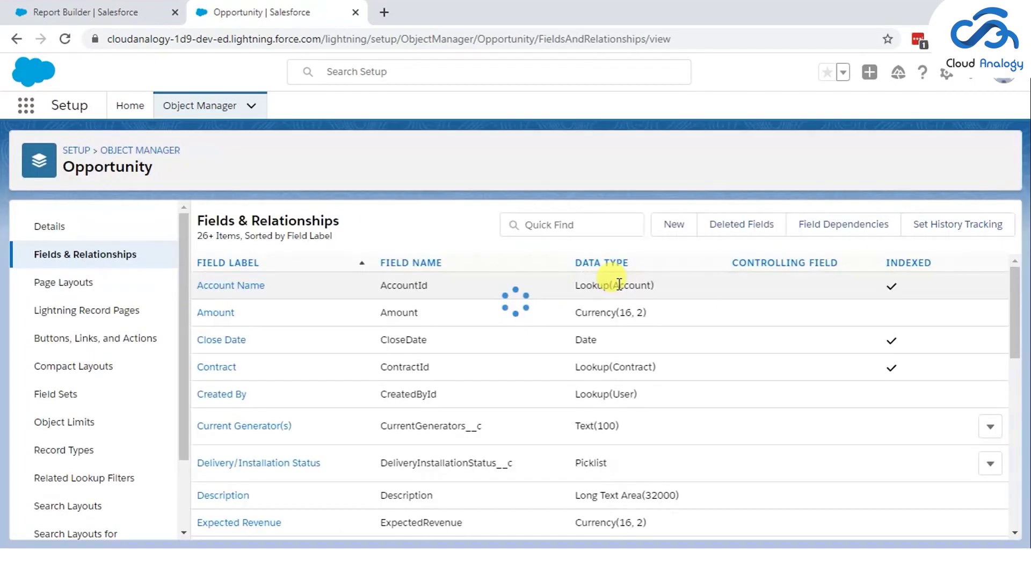
- Start a new Opportunity custom field with the Currency data type
left_click(671, 225)
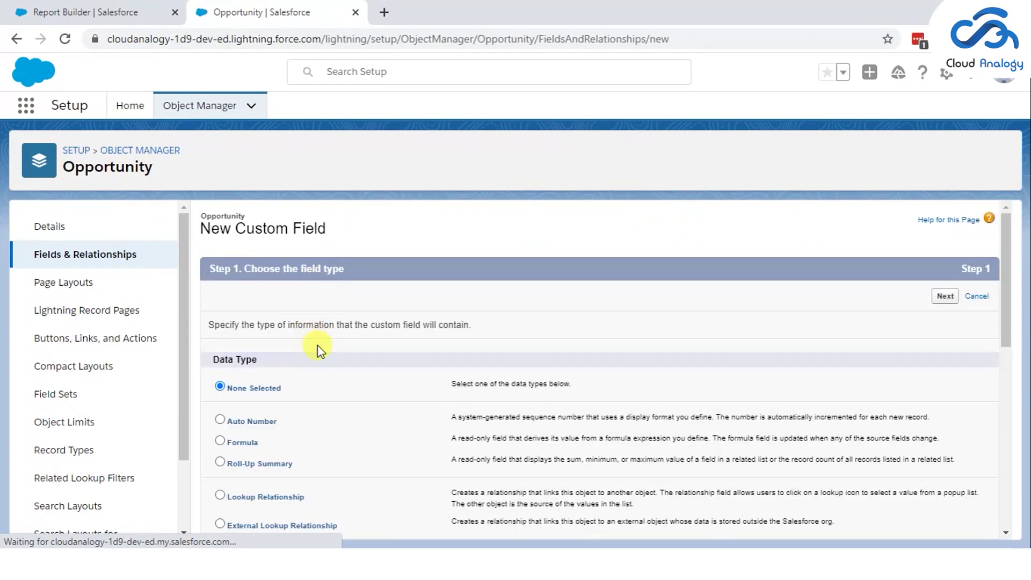
scroll(311, 421, "down", 3)
scroll(217, 338, "down", 2)
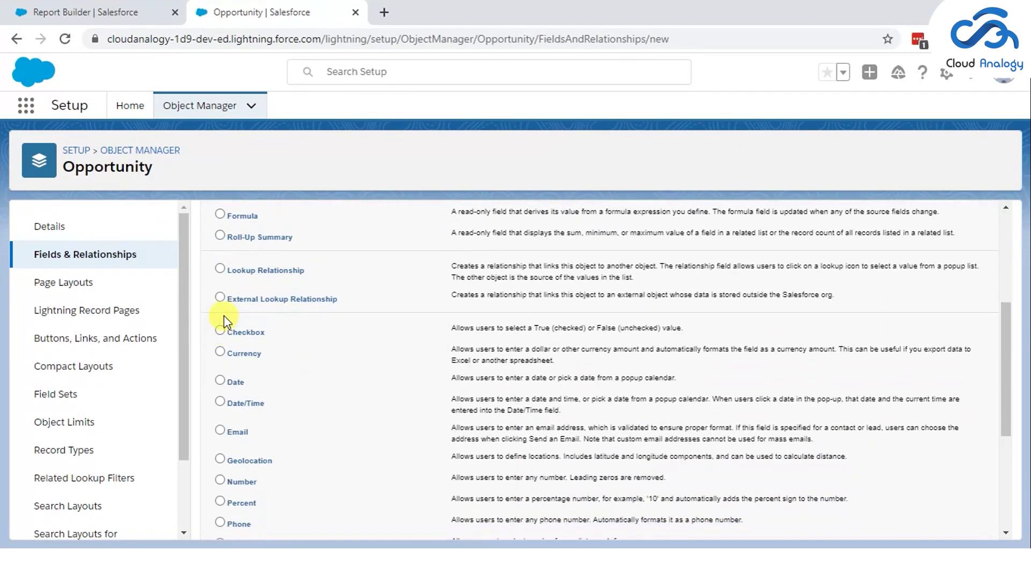
left_click(219, 353)
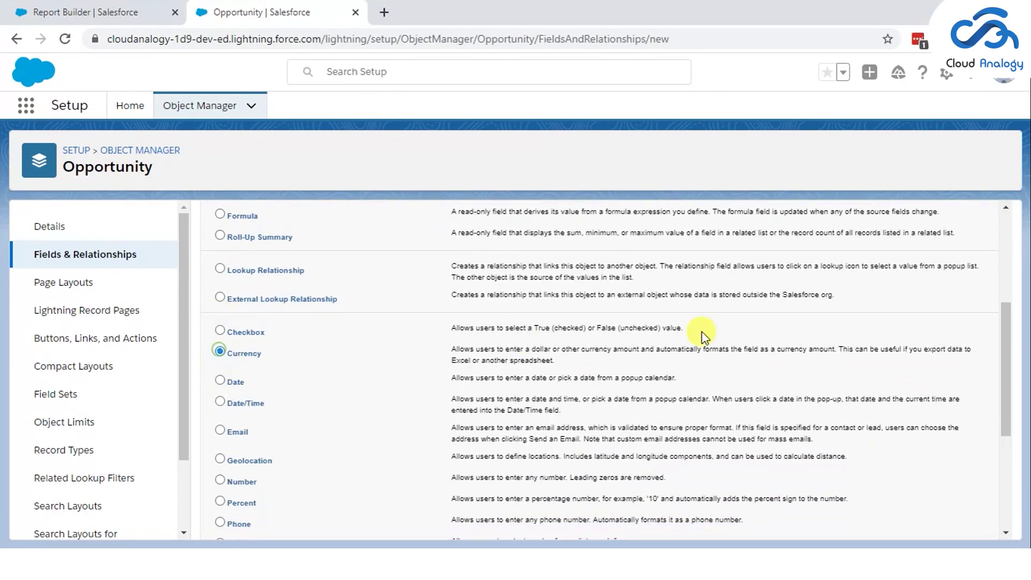
scroll(966, 293, "up", 5)
left_click(945, 295)
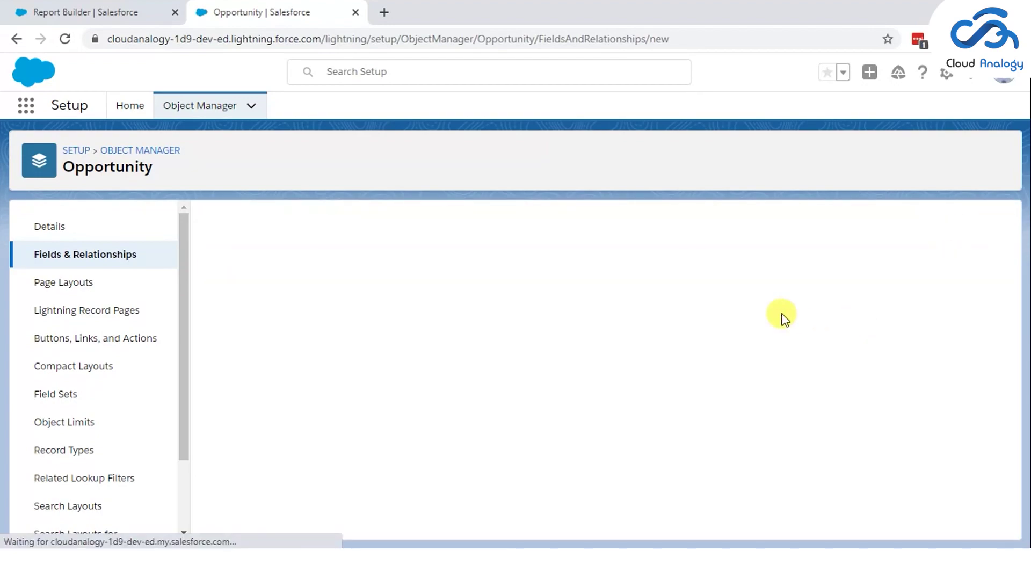
- Label it Sold Amount, make it visible to every profile, and save on all layouts
left_click(377, 329)
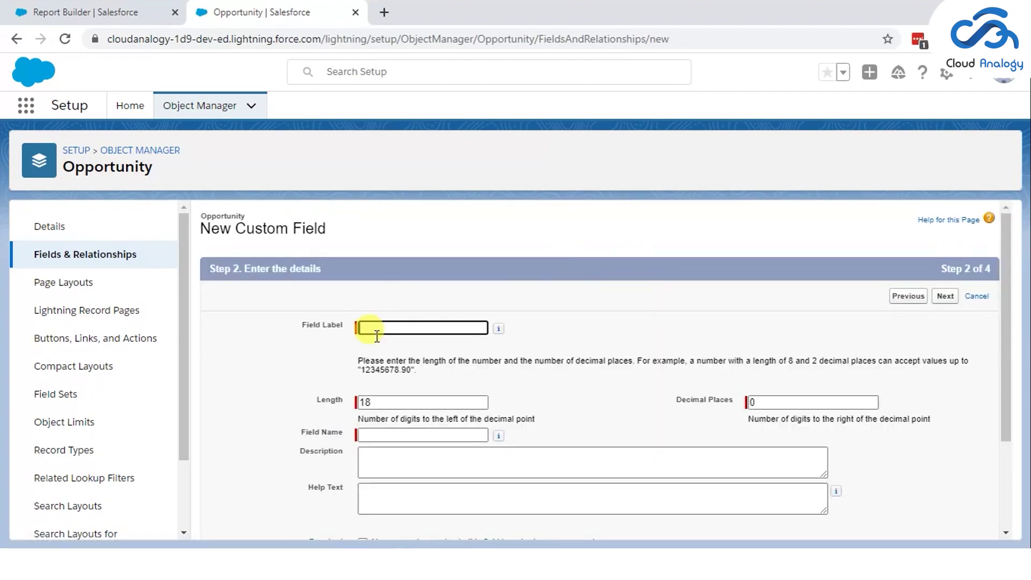
left_click(406, 329)
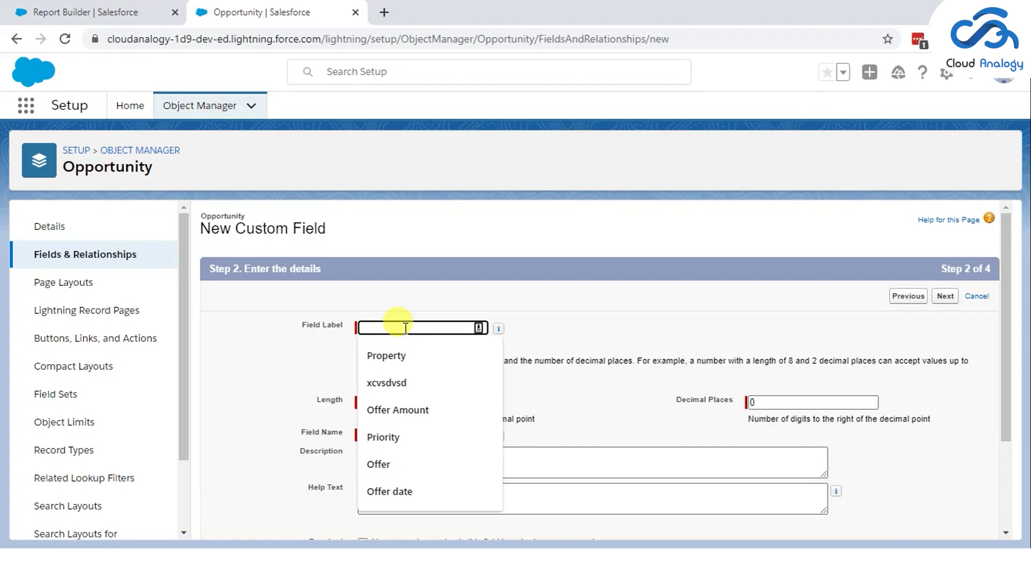
type("Sold Amount")
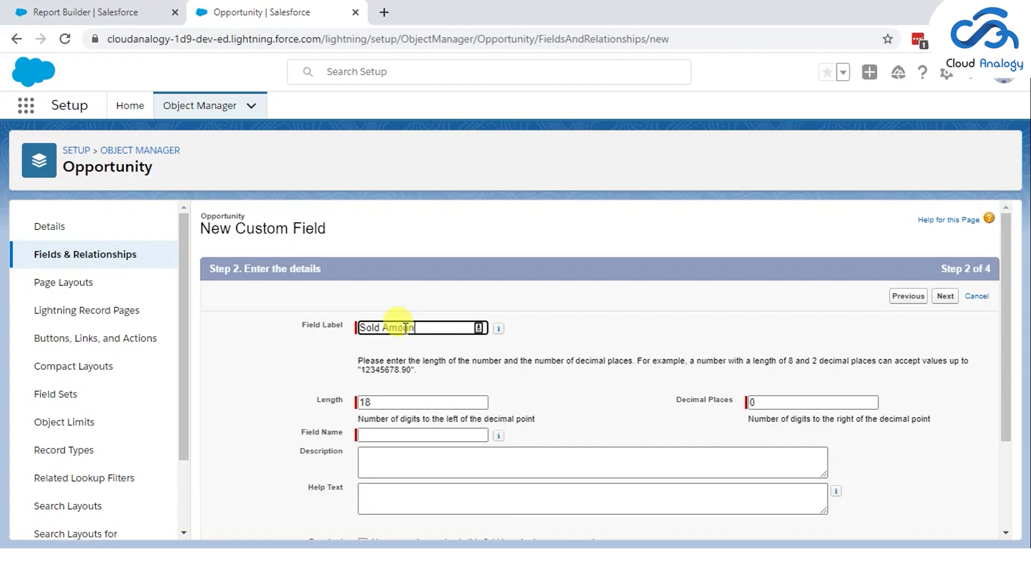
left_click(398, 432)
left_click(946, 297)
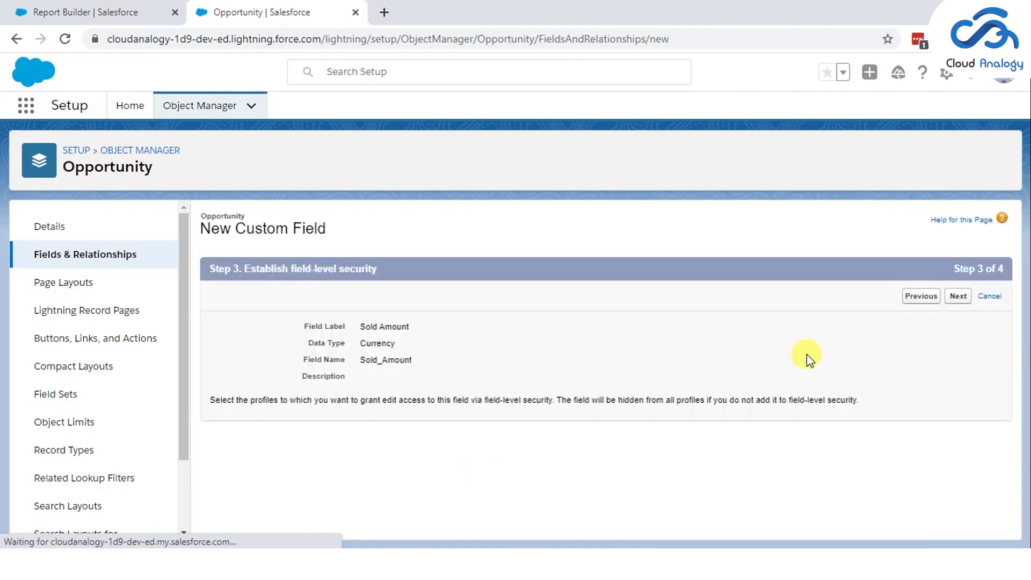
left_click(725, 421)
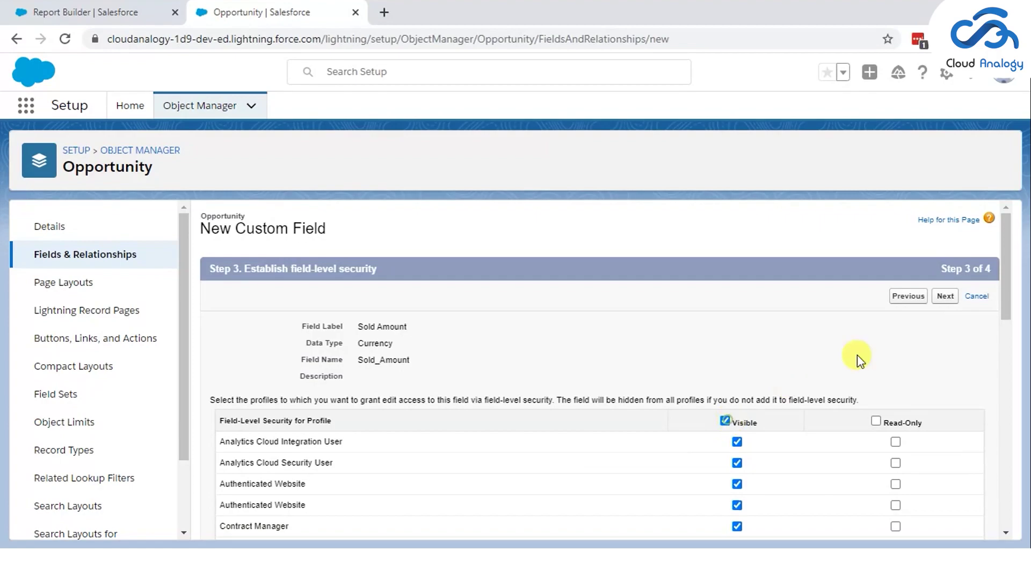
left_click(945, 296)
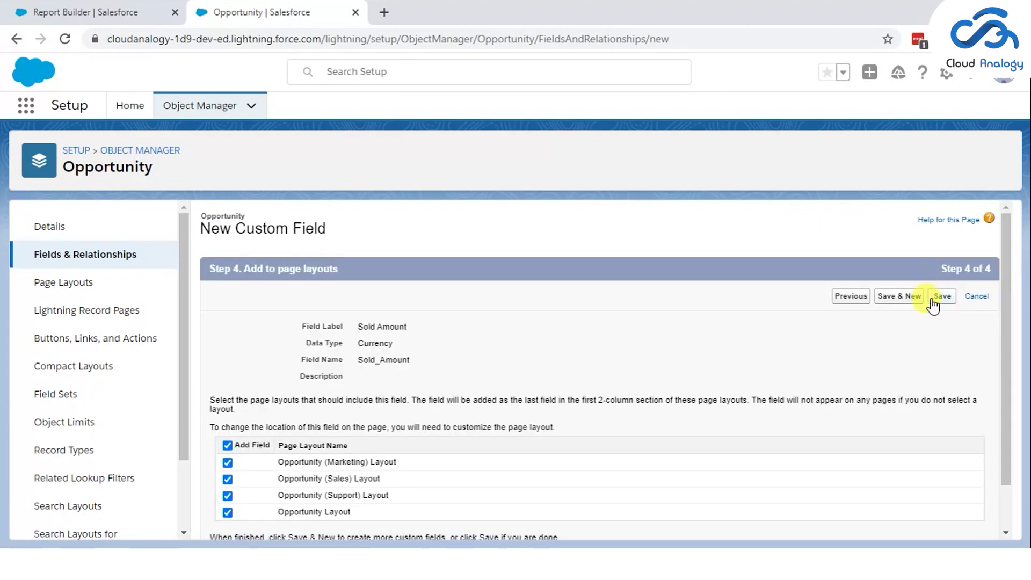
left_click(940, 296)
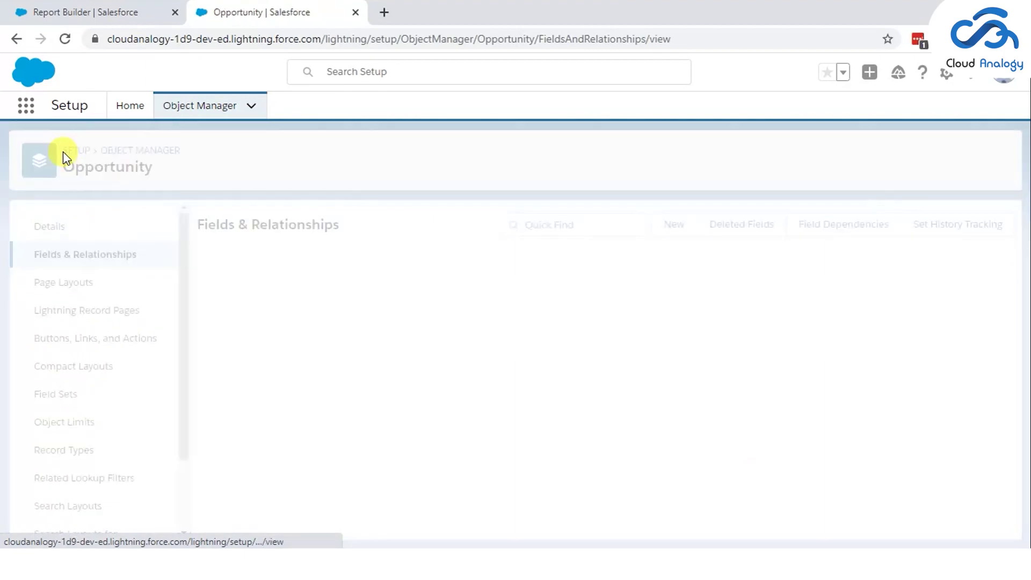
- Search 'report' from Setup Home, open Report Types, and begin a New Custom Report Type
left_click(66, 150)
left_click(81, 150)
type("r")
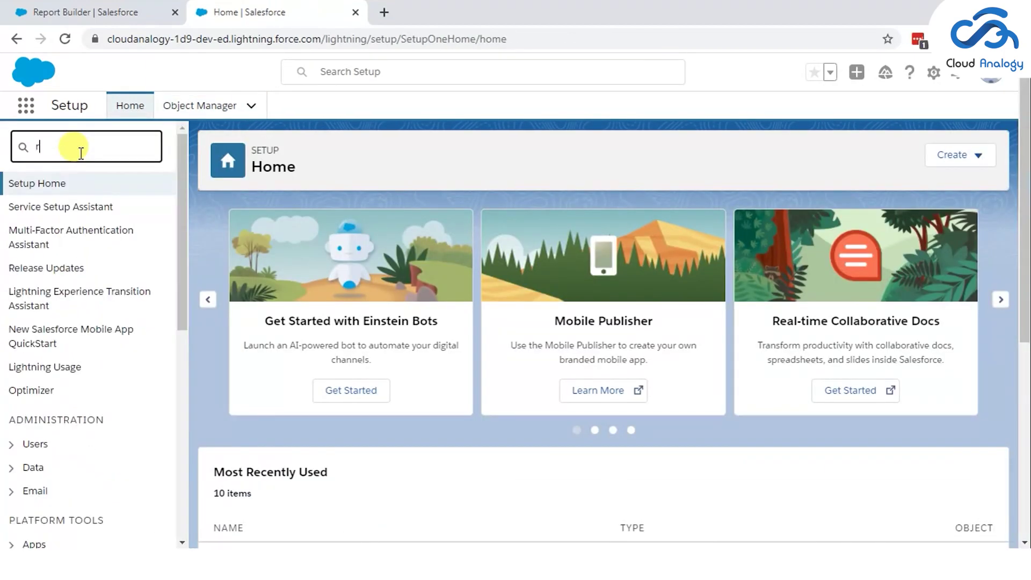
type("ep")
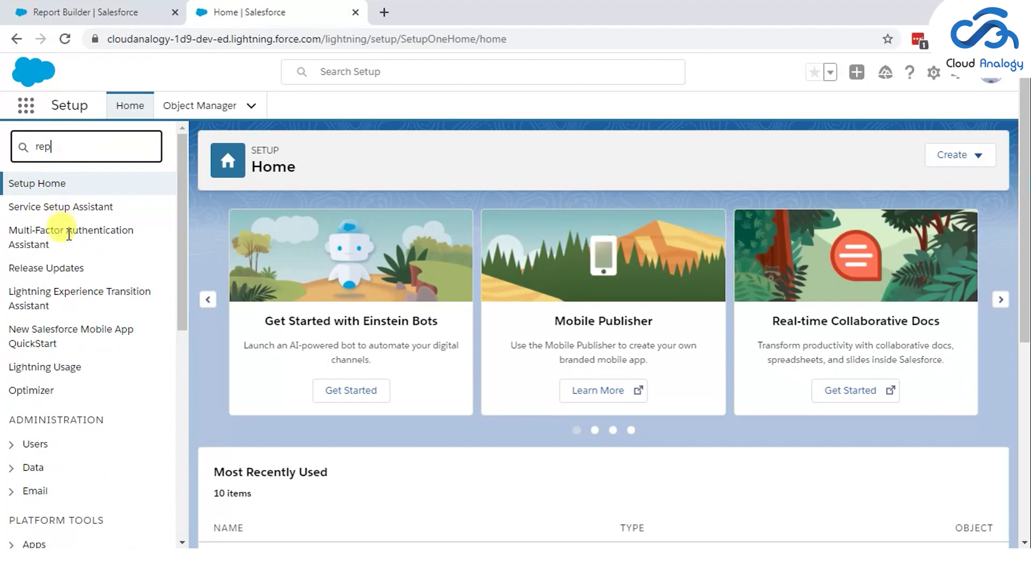
type("ort")
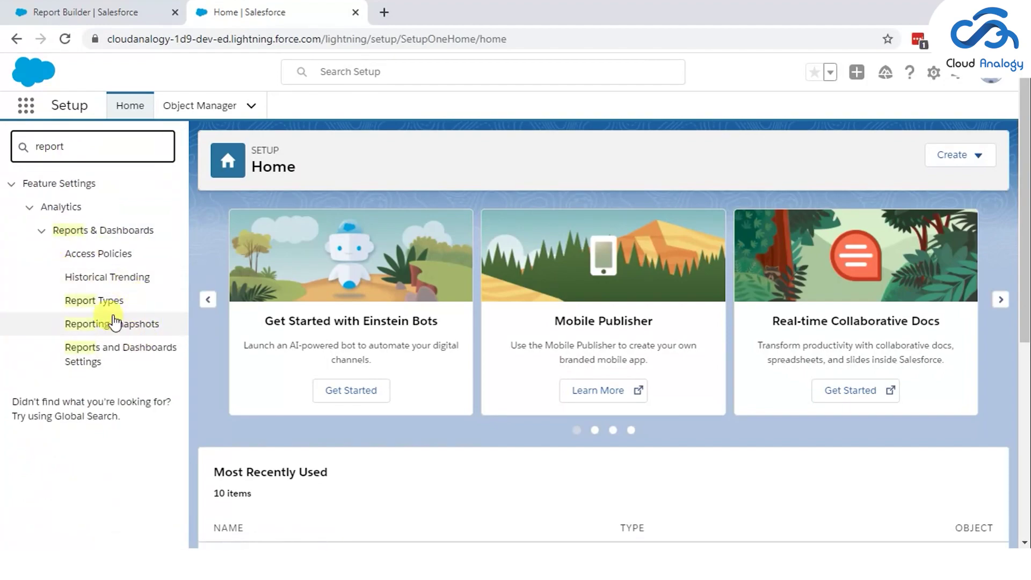
left_click(93, 300)
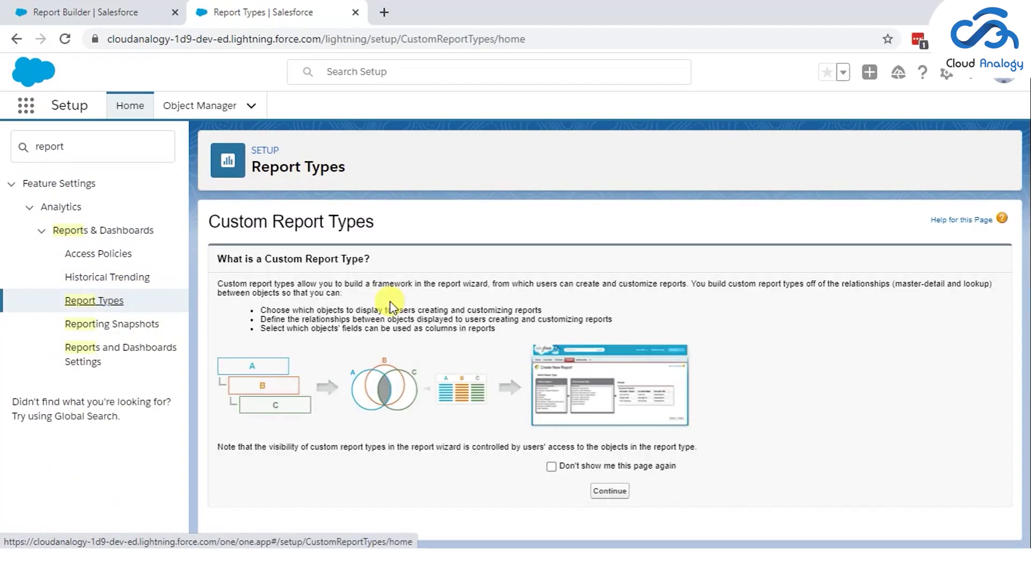
left_click(608, 491)
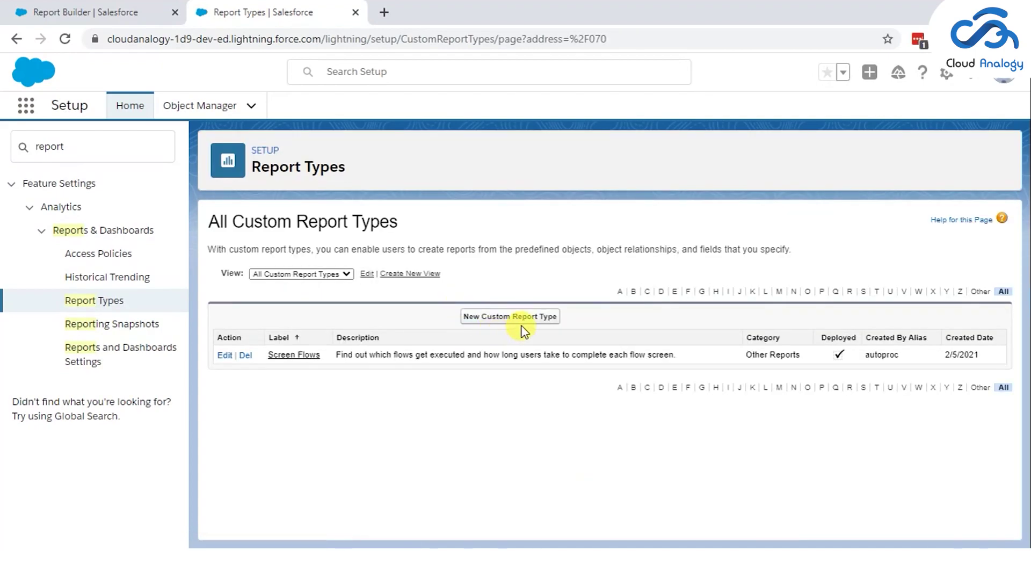
left_click(498, 318)
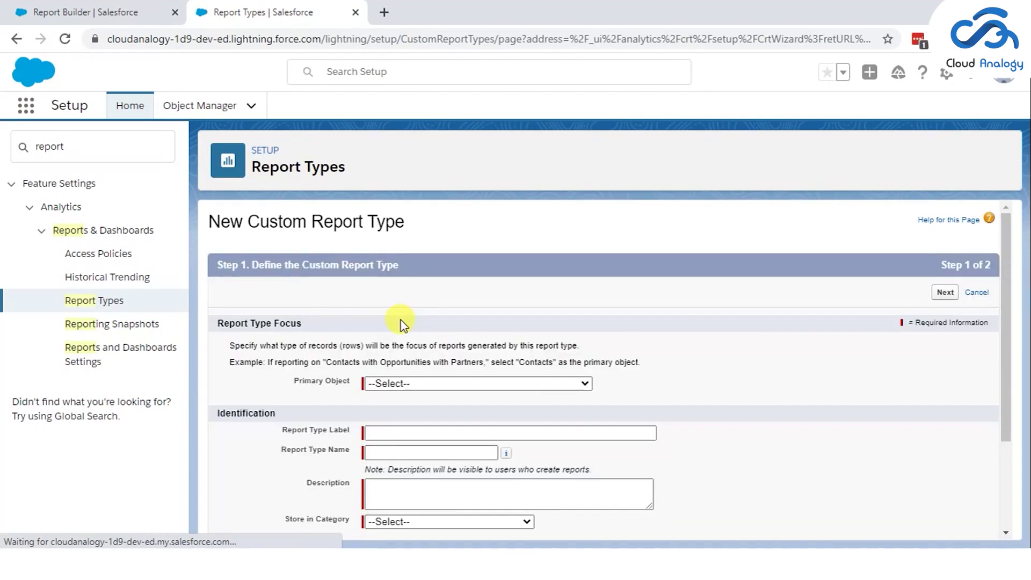
- Choose Opportunities as the primary object and continue to Step 2
left_click(432, 384)
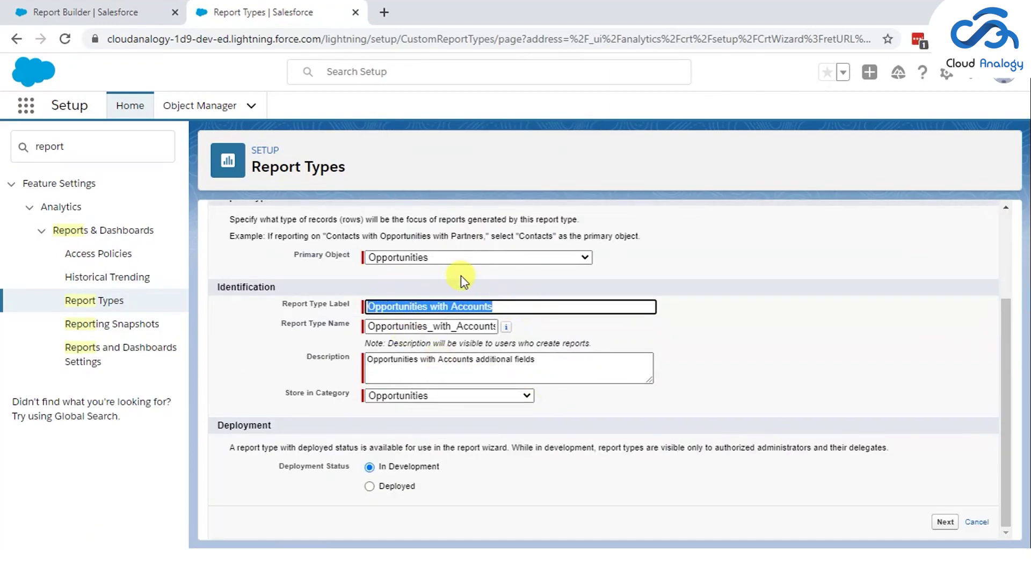
left_click(459, 276)
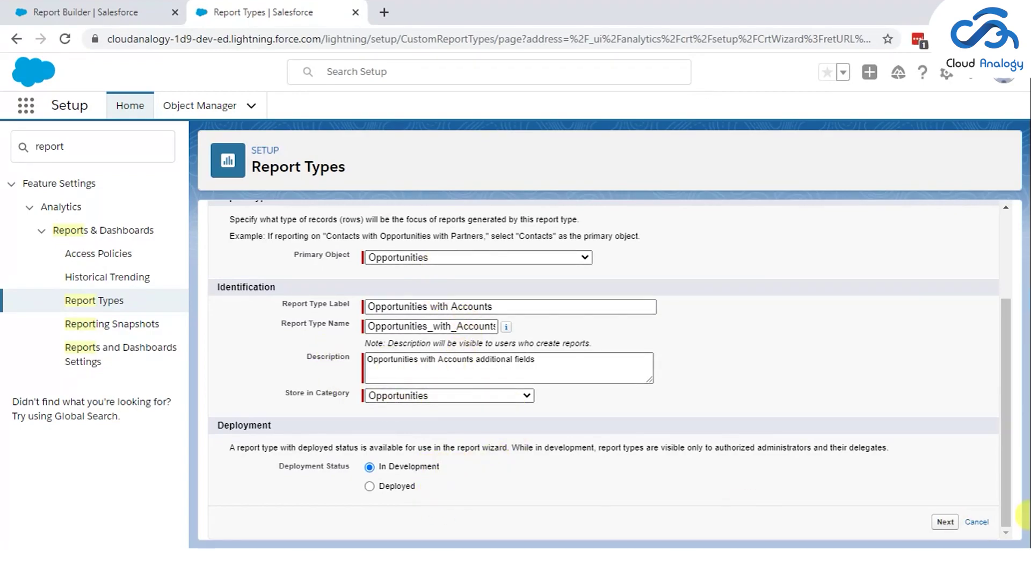
left_click(944, 521)
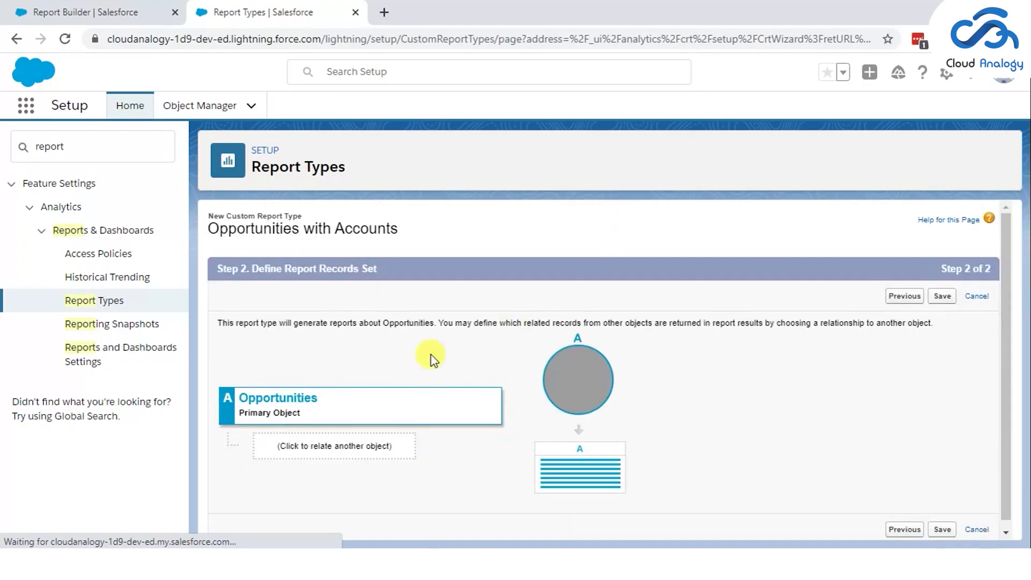
- Relate Products as object B and save the report type
left_click(293, 448)
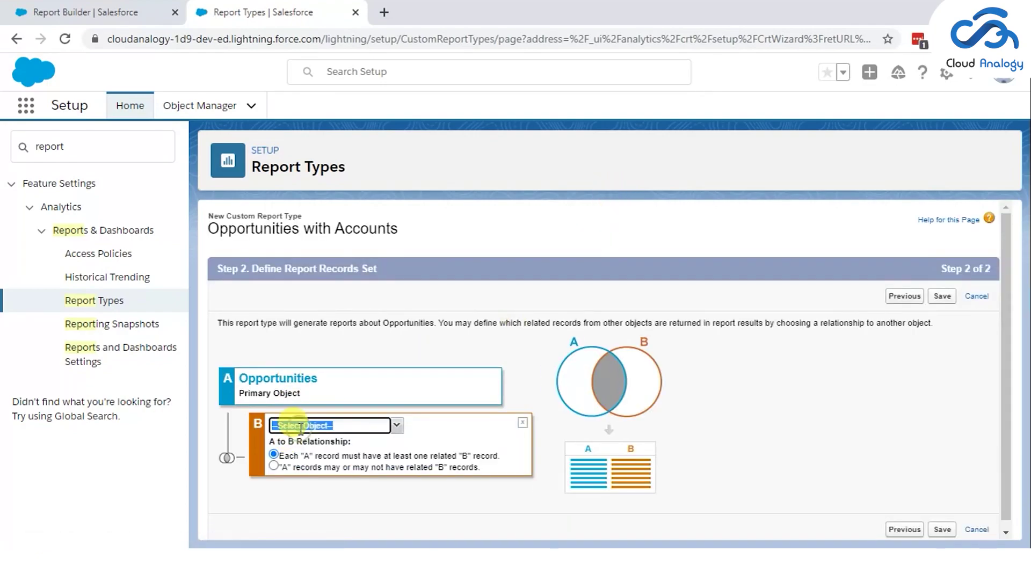
left_click(396, 427)
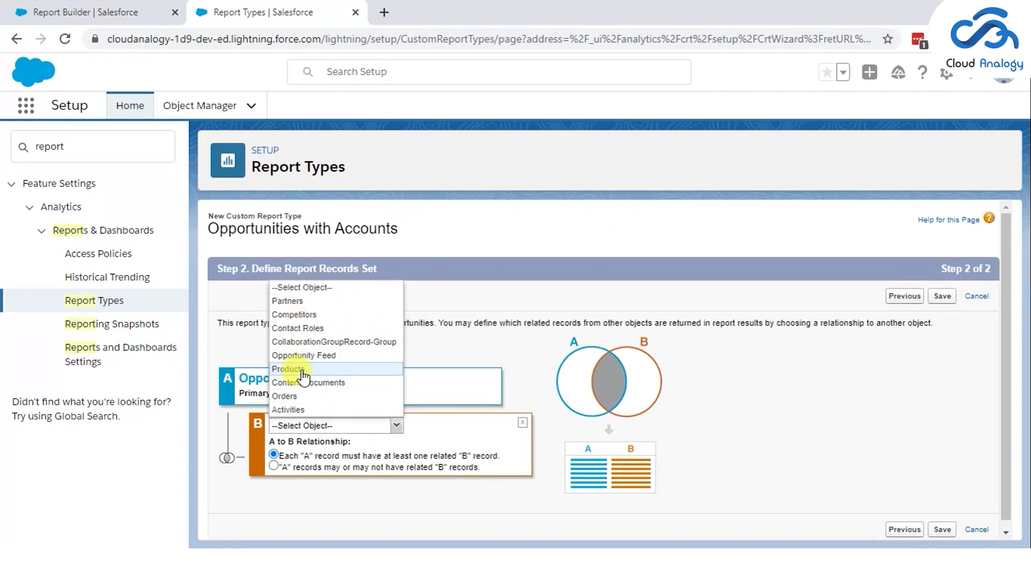
left_click(312, 369)
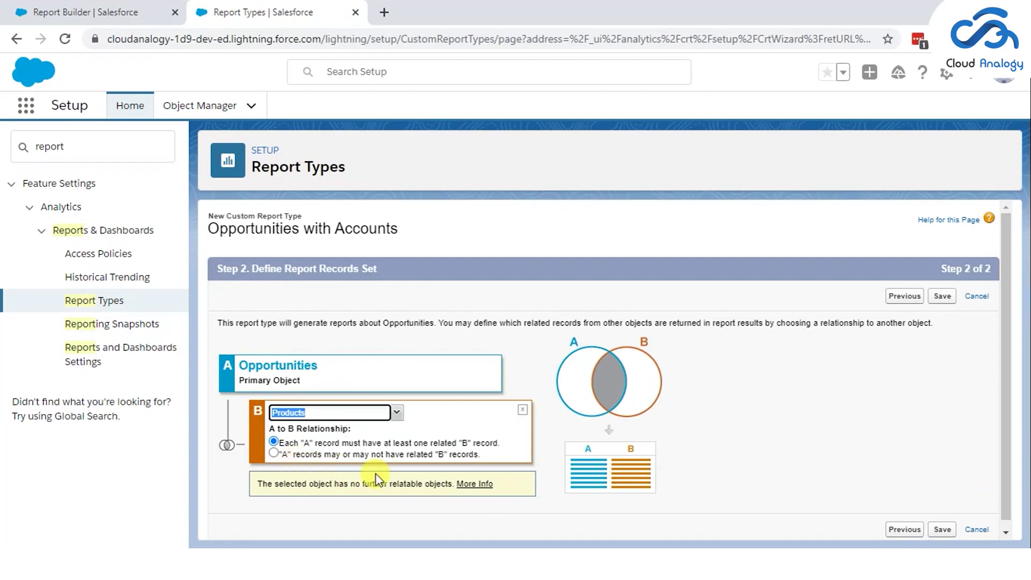
left_click(941, 529)
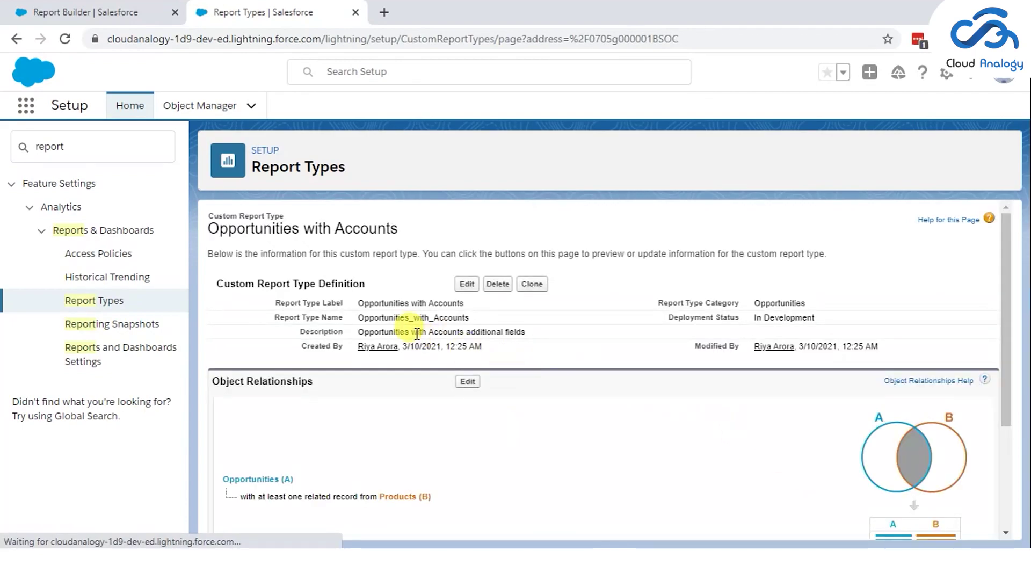
- Change the relationship to include Opportunities with or without related Products
scroll(571, 308, "down", 1)
scroll(566, 374, "up", 1)
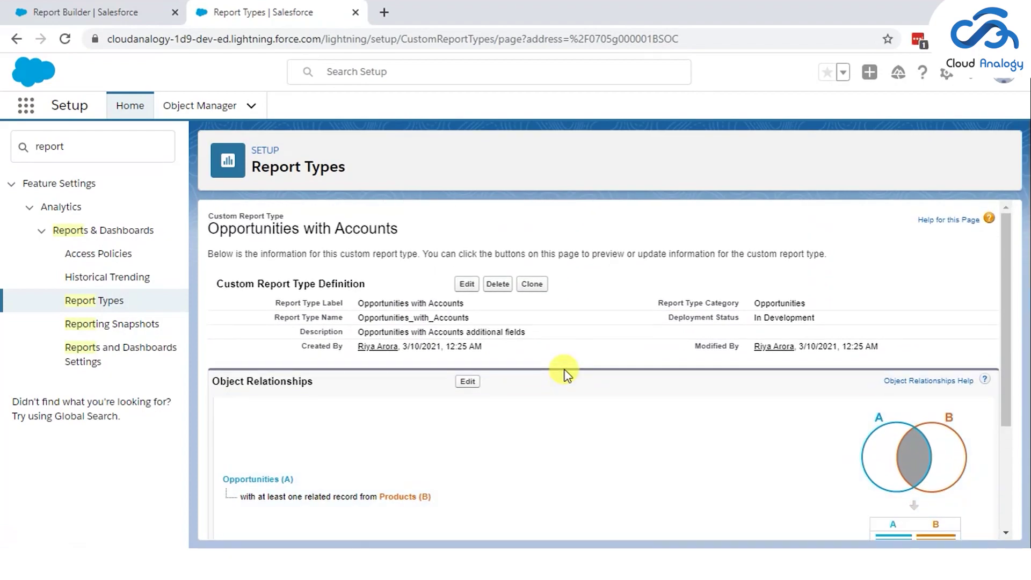
left_click(467, 382)
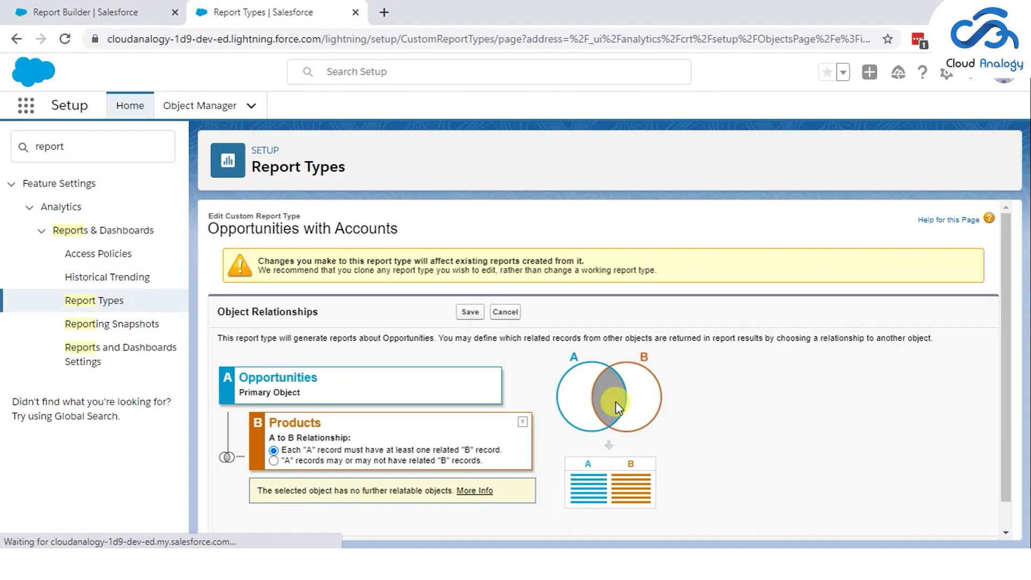
scroll(616, 407, "down", 1)
left_click(273, 430)
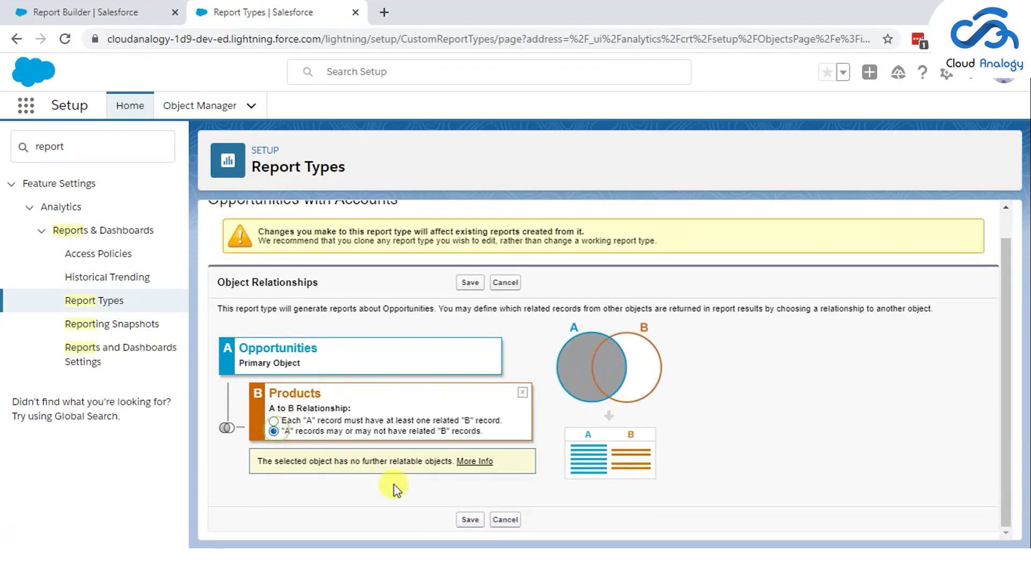
left_click(469, 519)
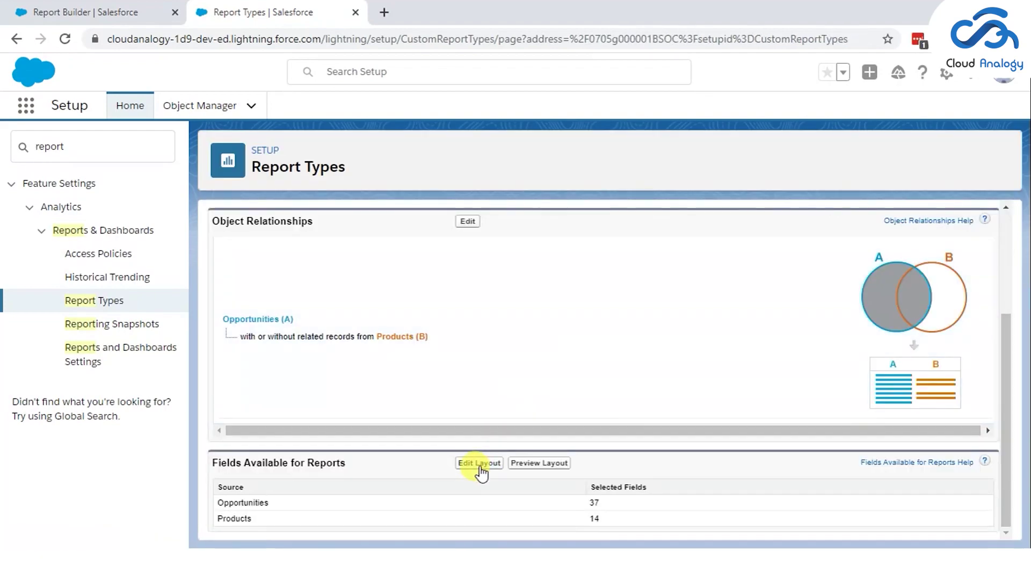
- Open the report type's field layout and review its Opportunities and Products sections
left_click(465, 465)
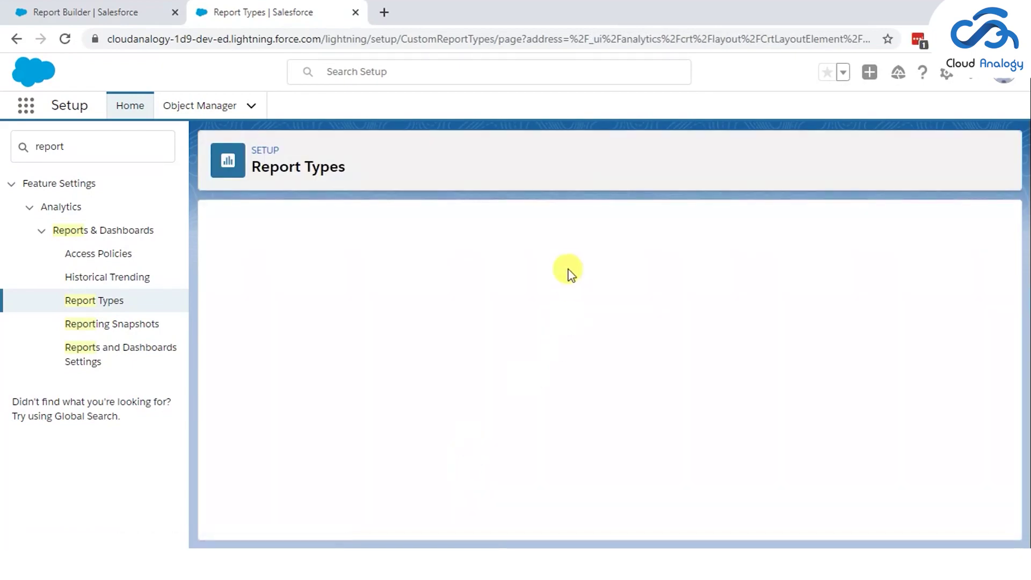
scroll(596, 381, "down", 3)
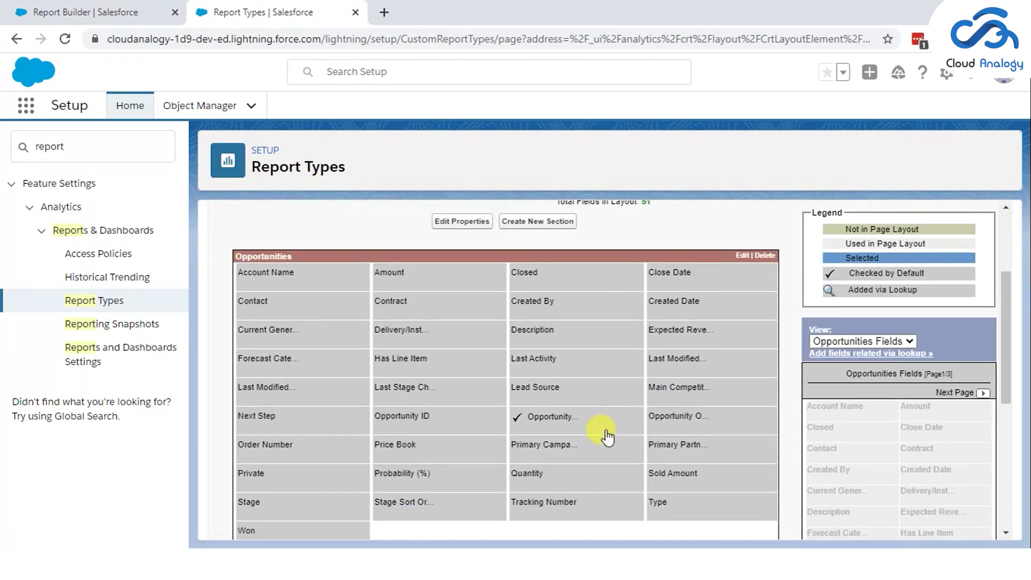
scroll(606, 438, "down", 2)
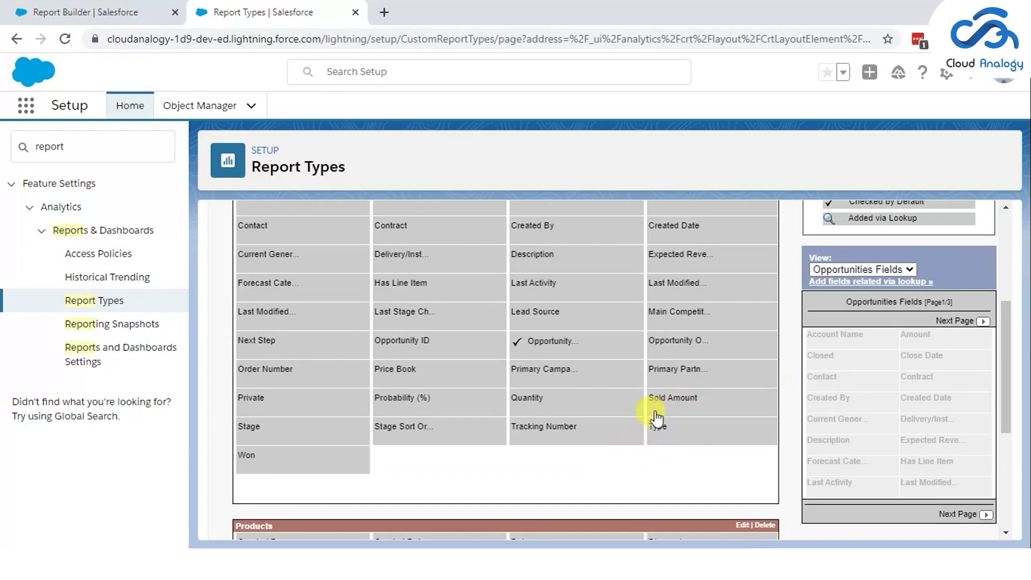
scroll(683, 410, "up", 2)
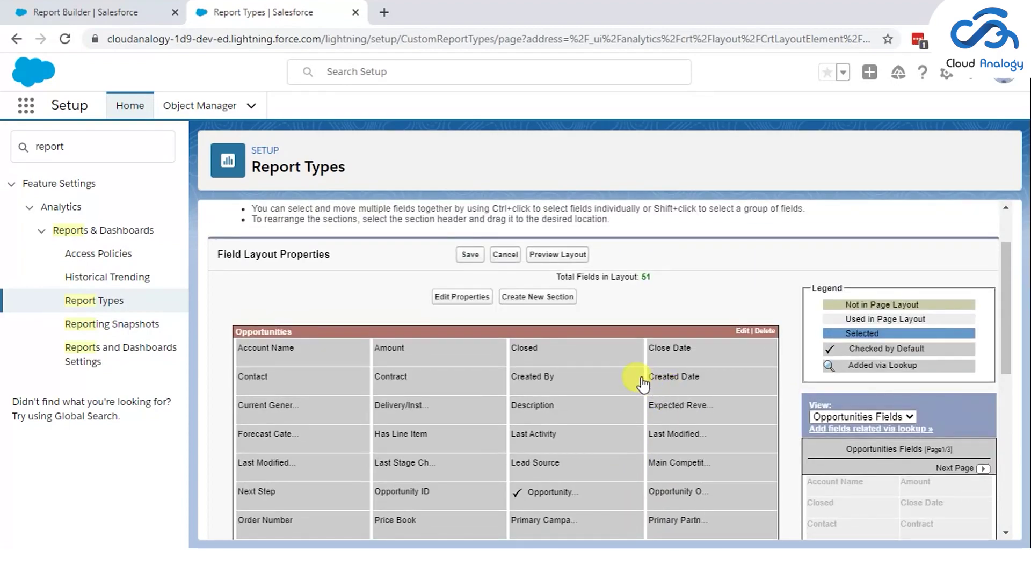
scroll(643, 382, "down", 3)
scroll(743, 419, "down", 5)
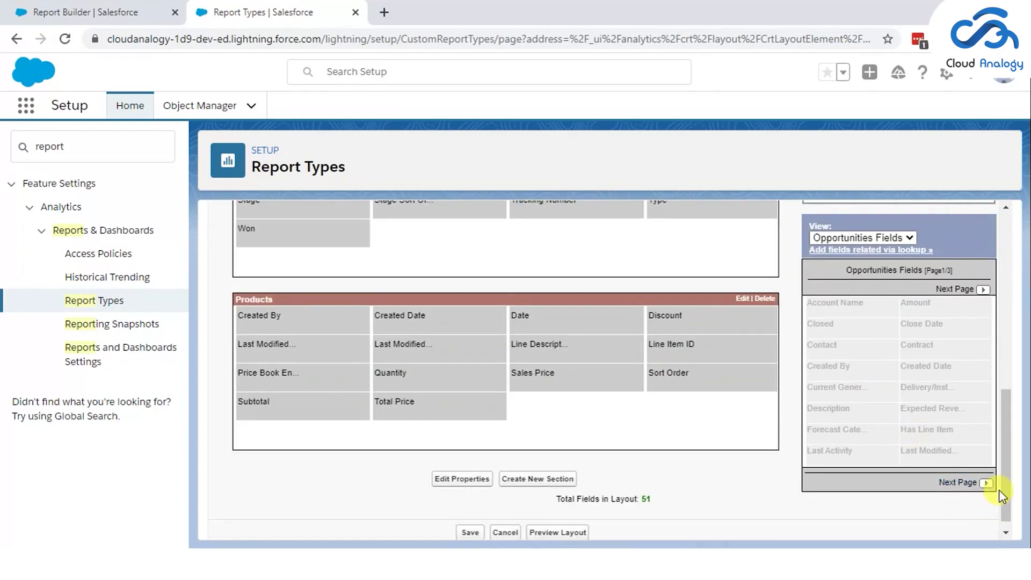
- Show page 2 of available Opportunities fields, then return to the Report Builder tab
left_click(985, 483)
scroll(667, 301, "up", 3)
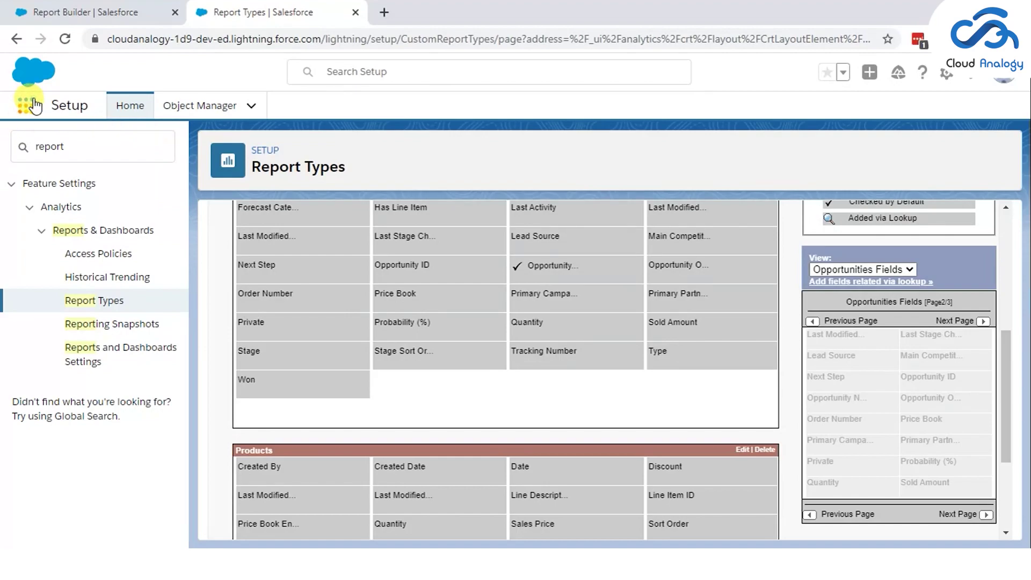
left_click(124, 11)
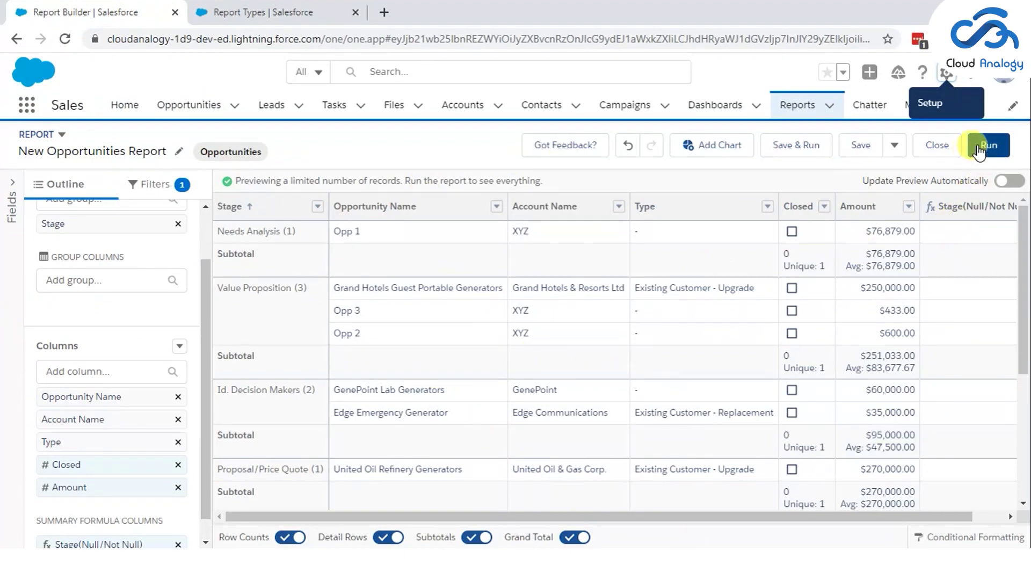
- Run the Stage-grouped New Opportunities Report, then reopen it for editing
left_click(984, 149)
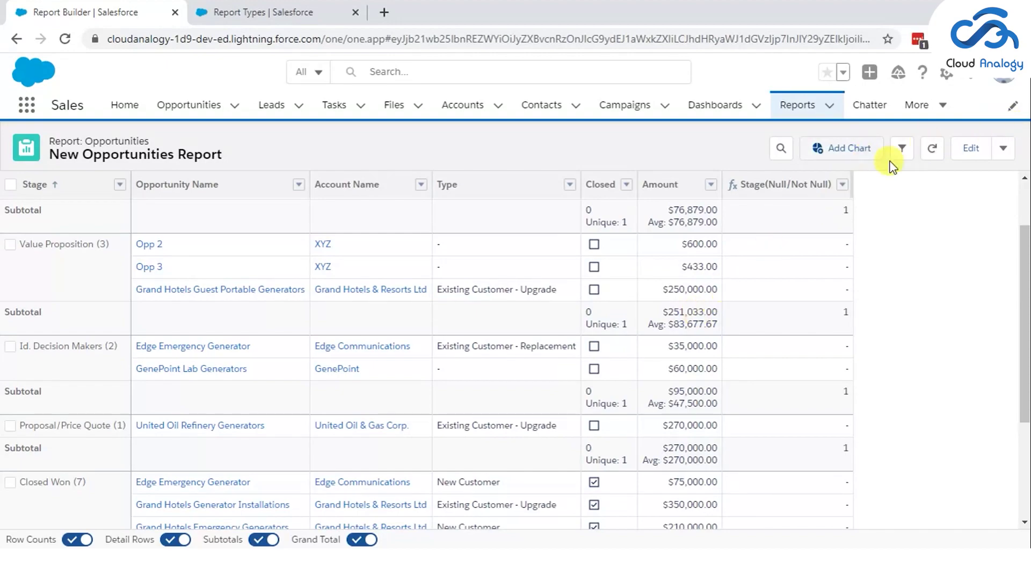
left_click(965, 153)
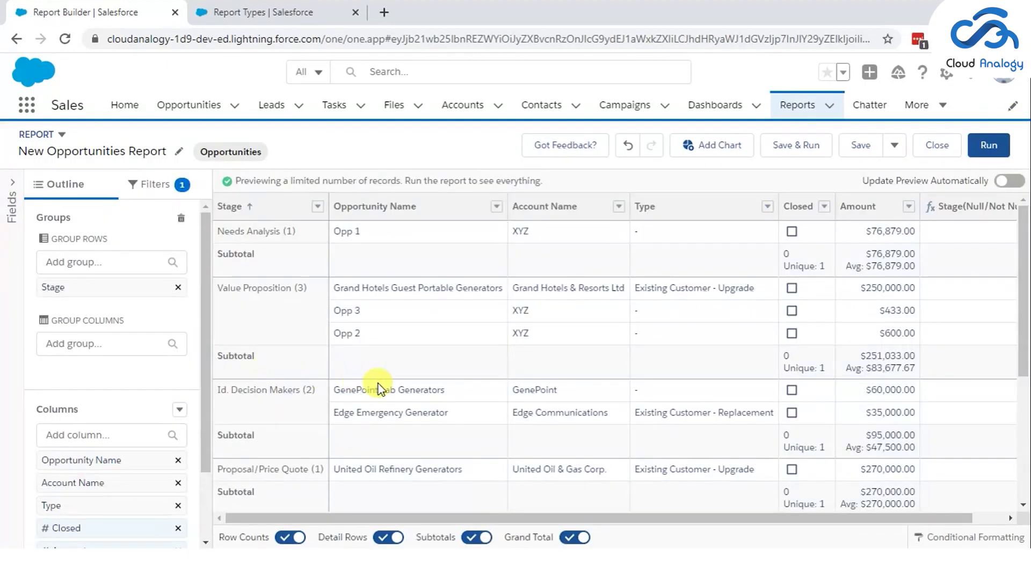
scroll(817, 363, "down", 4)
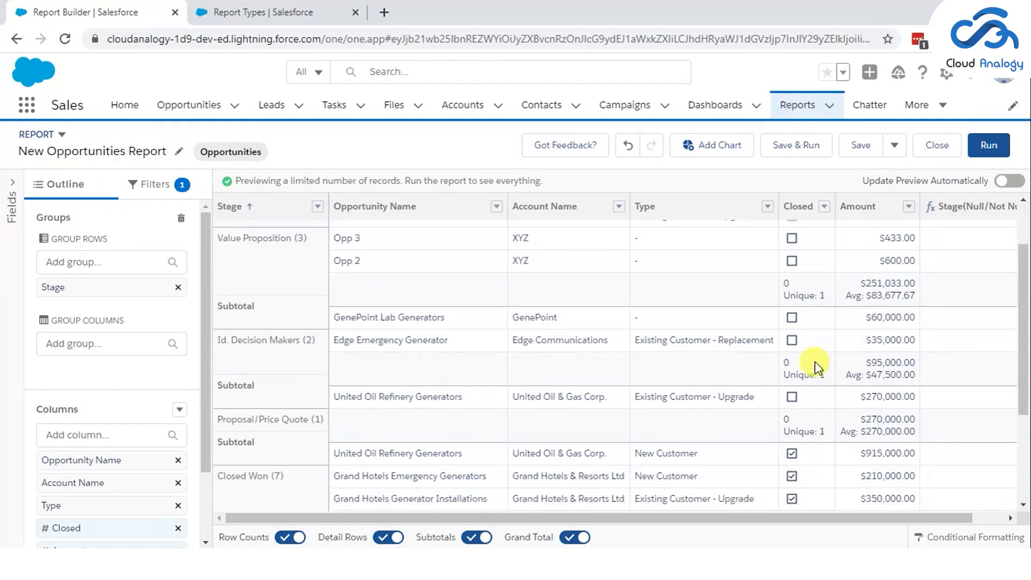
scroll(375, 375, "up", 4)
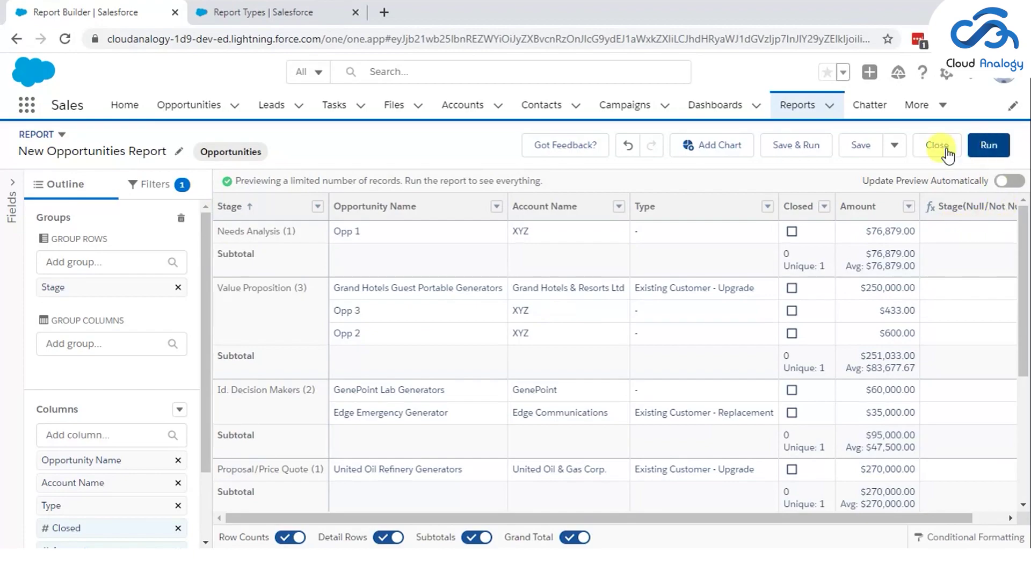
- Replace the Stage grouping with a plain Stage column, refresh, and run the 14-record report
left_click(317, 210)
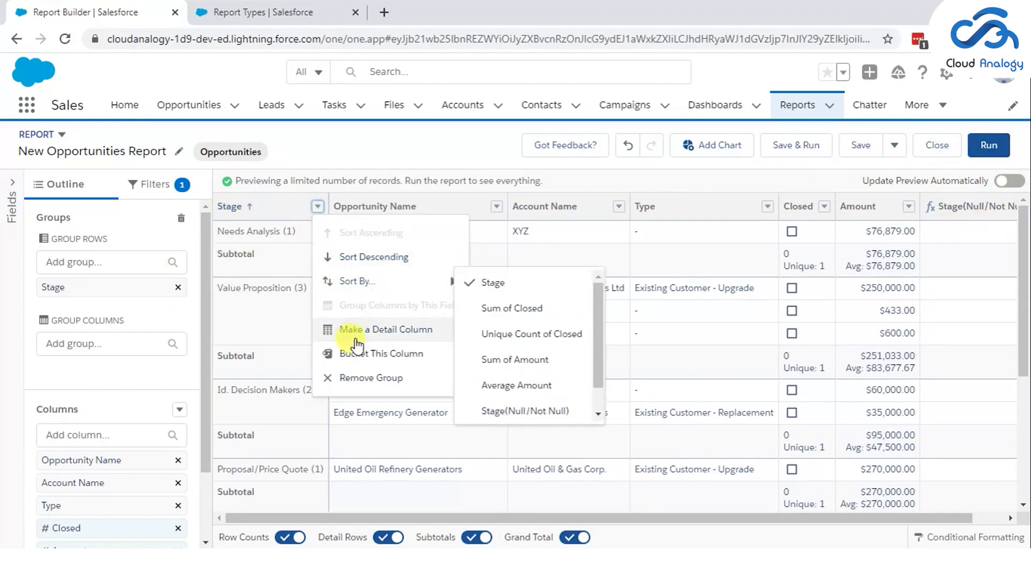
left_click(177, 288)
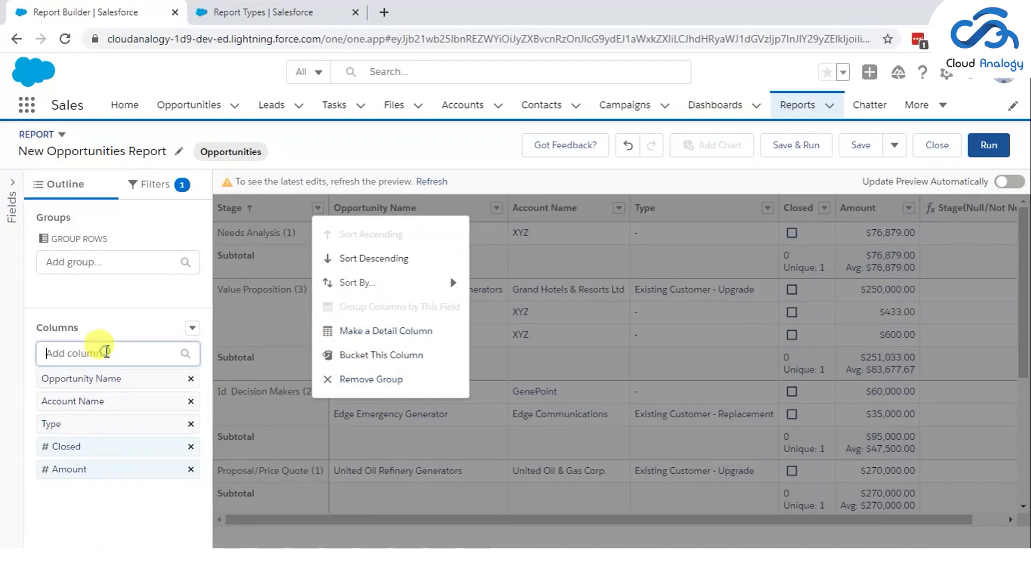
type("stag")
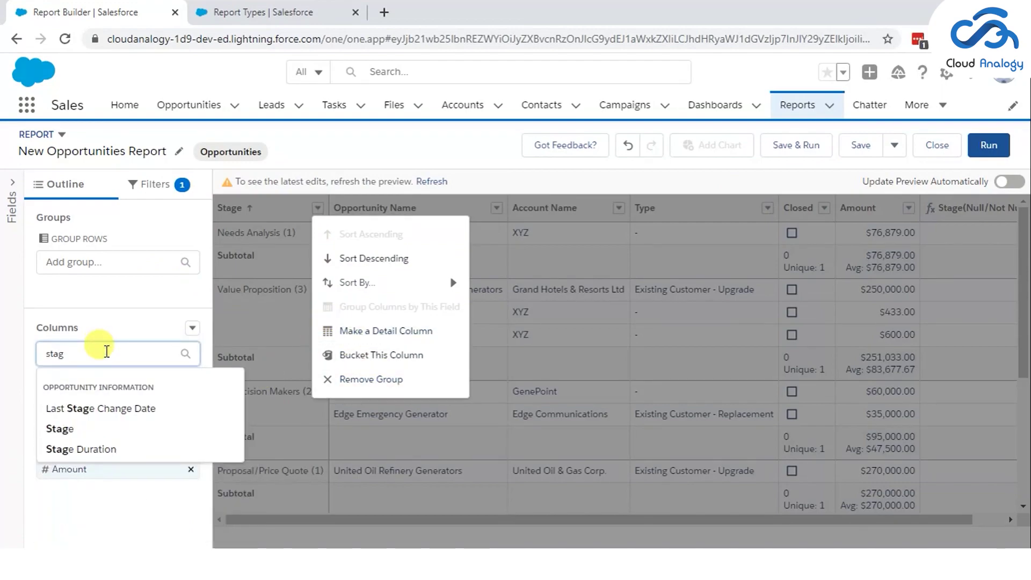
left_click(50, 428)
left_click(439, 181)
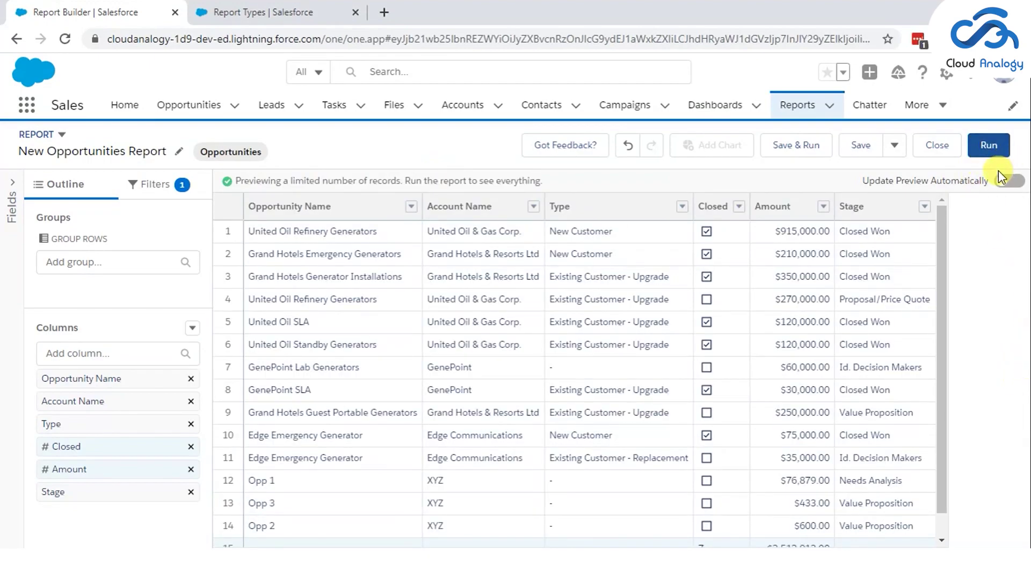
left_click(989, 145)
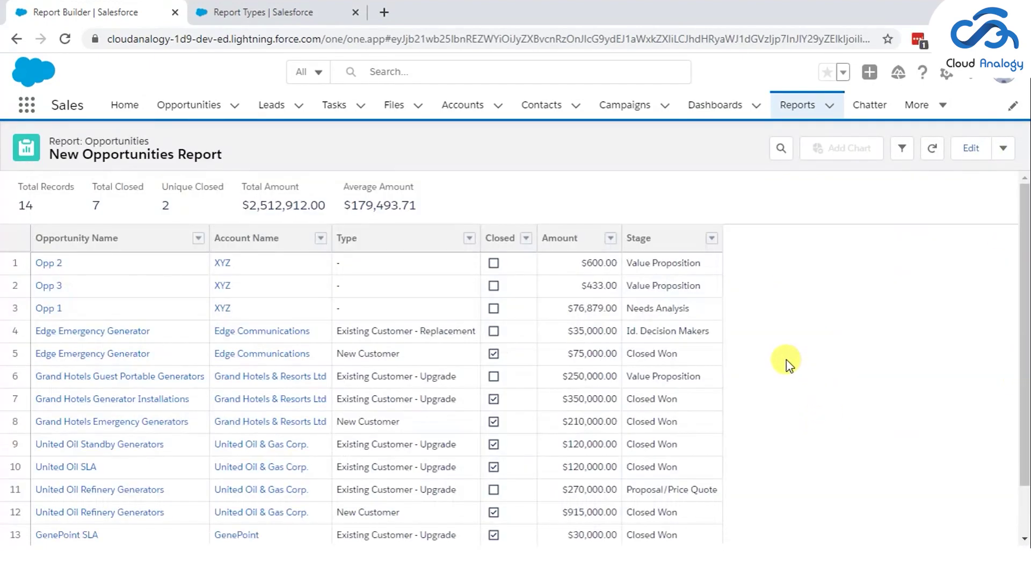
- Filter the report by Opportunity Status set to Open
left_click(901, 150)
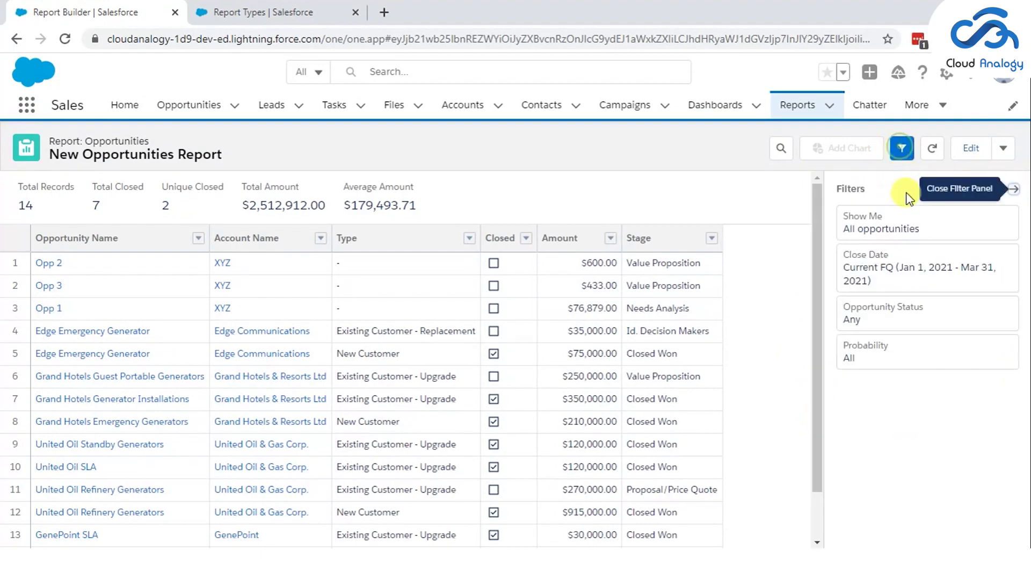
left_click(870, 275)
left_click(894, 320)
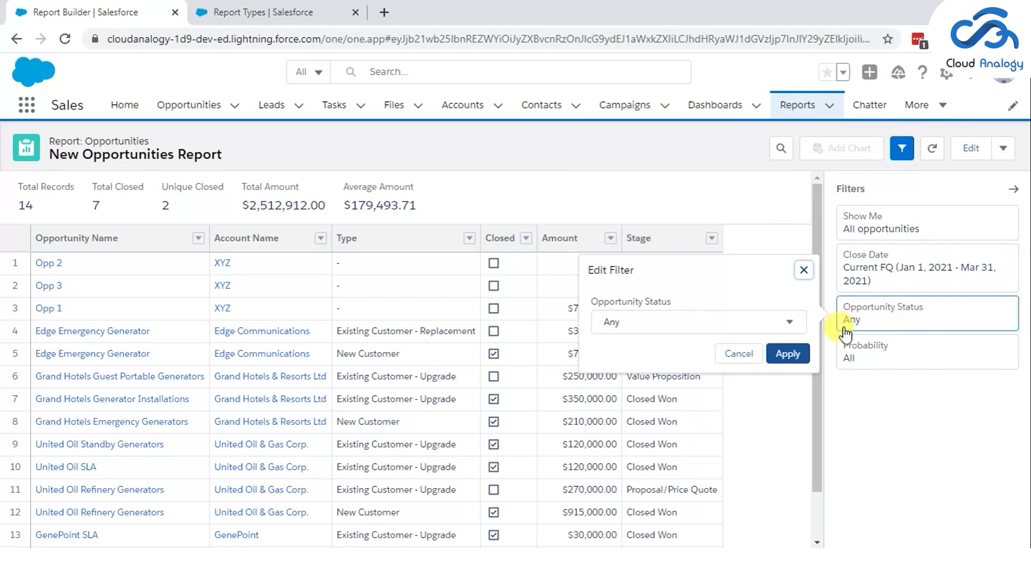
left_click(704, 328)
left_click(666, 378)
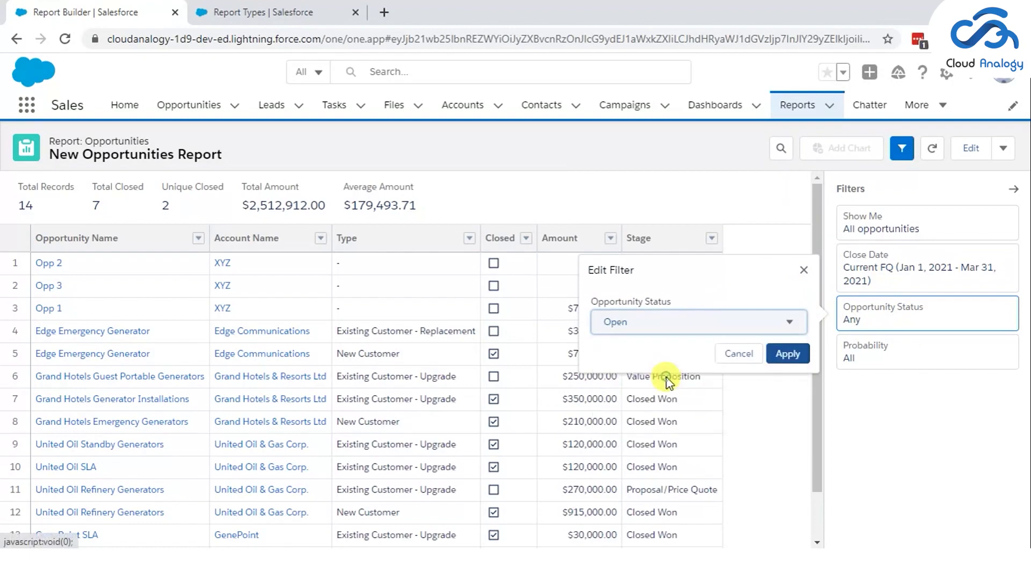
left_click(781, 354)
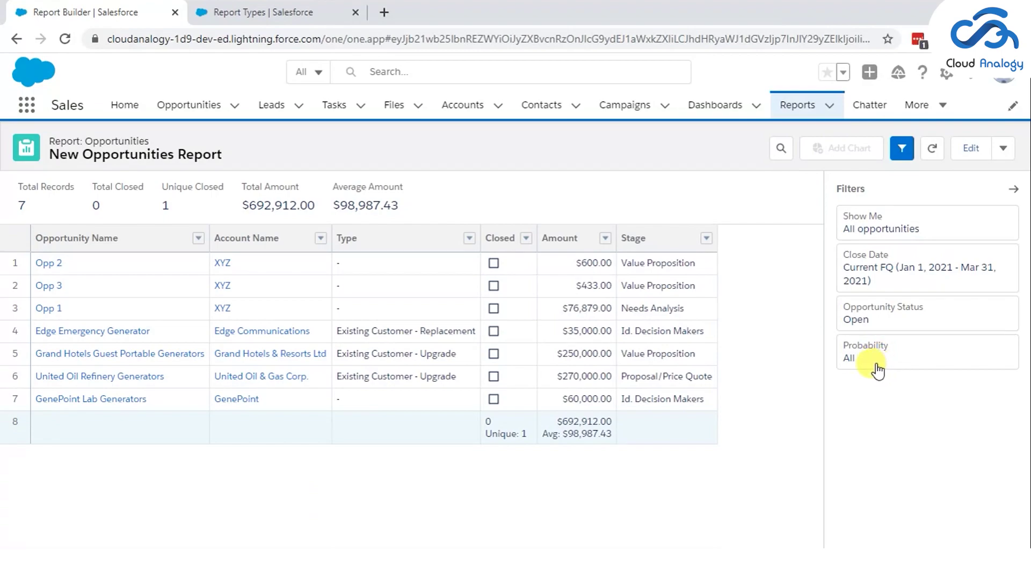
- Change the Opportunity Status filter to Closed Won, showing 7 opportunities totalling $1,820,000.00
left_click(859, 322)
left_click(730, 323)
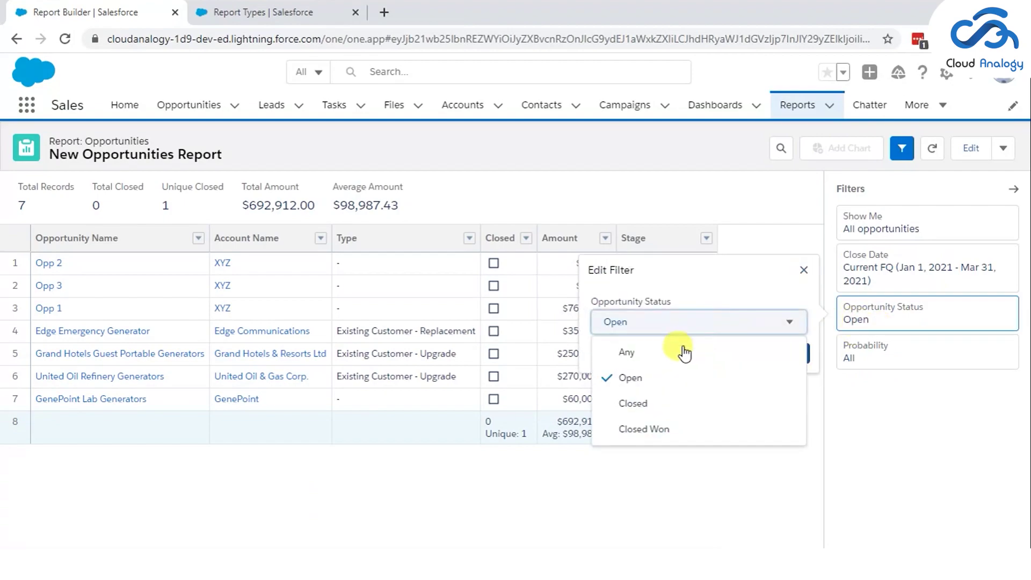
left_click(643, 429)
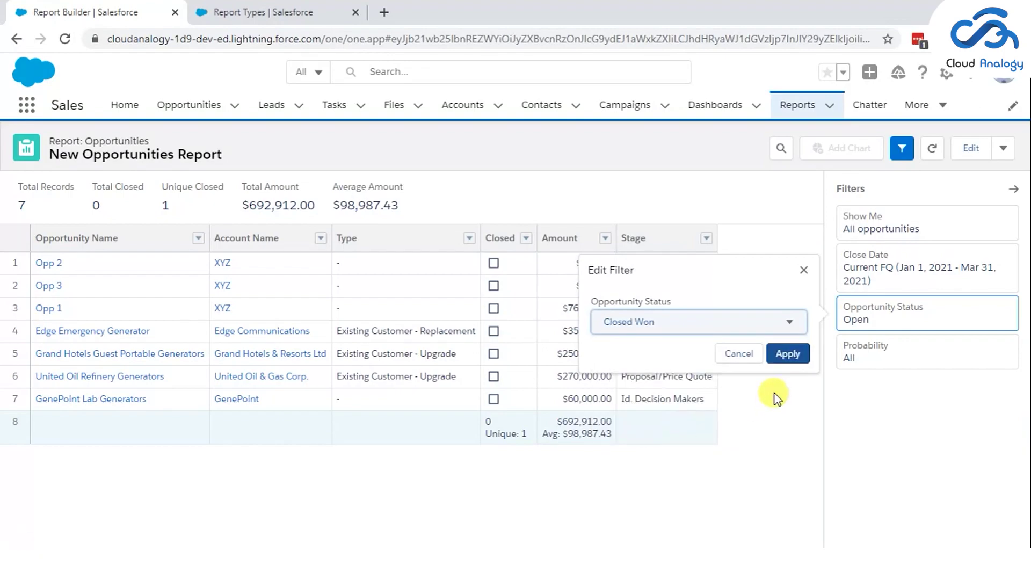
left_click(787, 356)
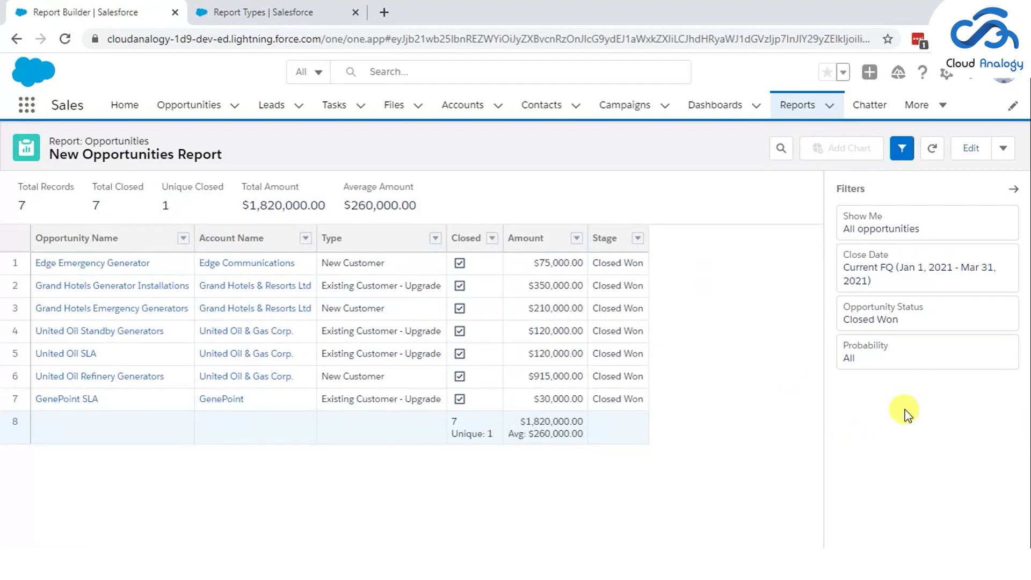